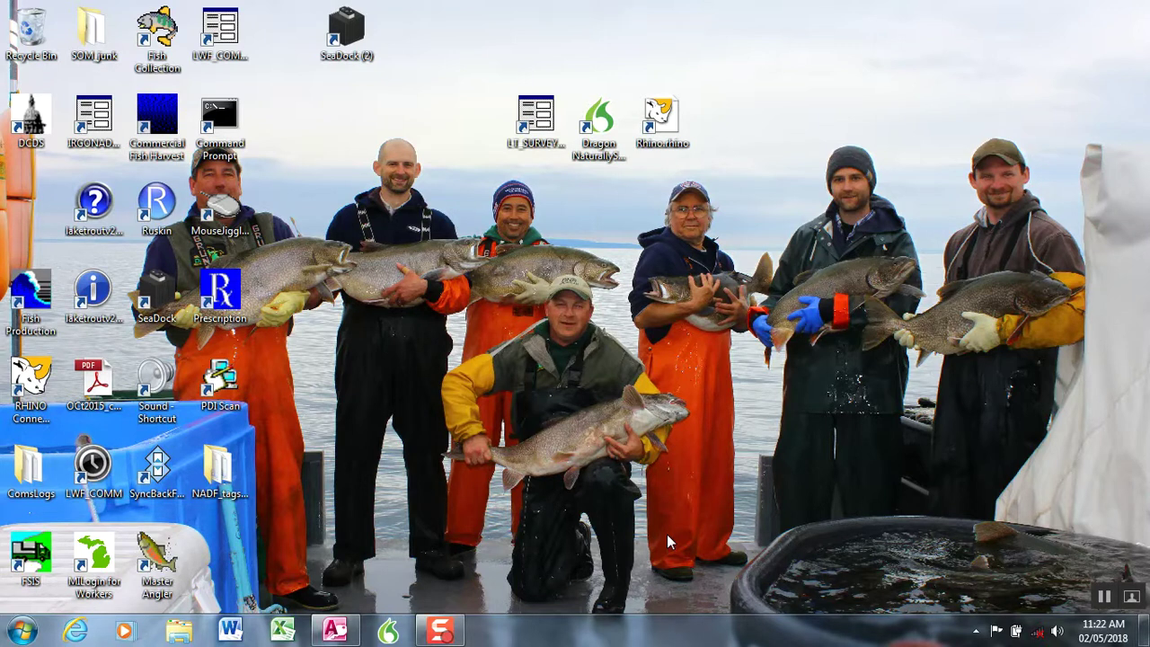
left_click(335, 629)
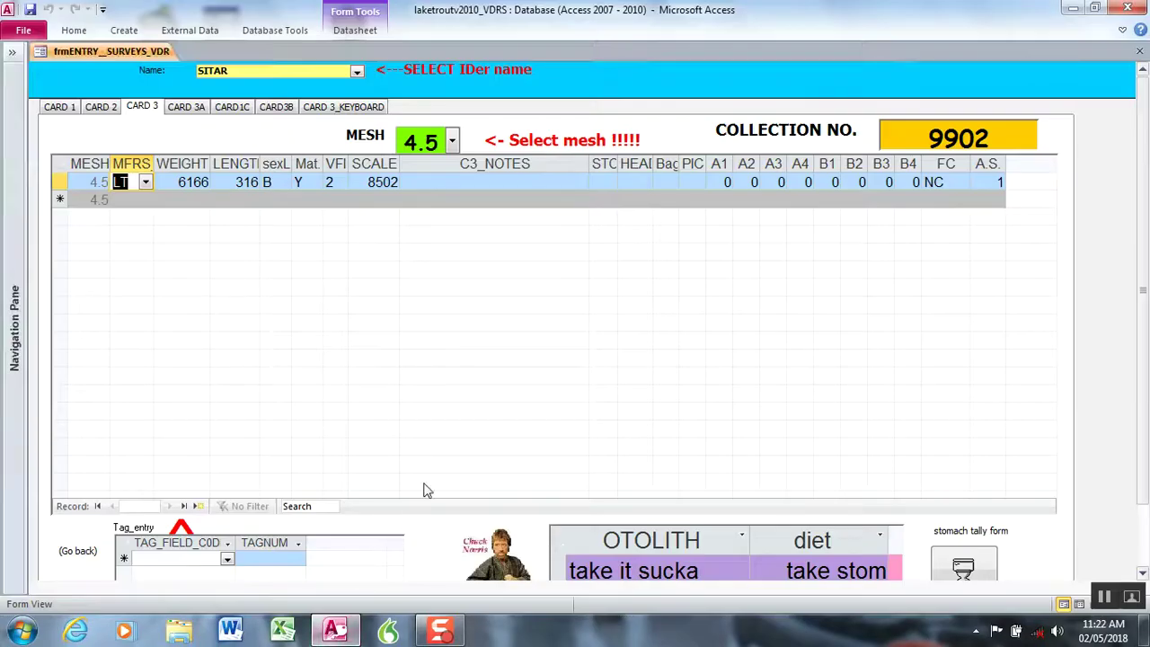
left_click(336, 629)
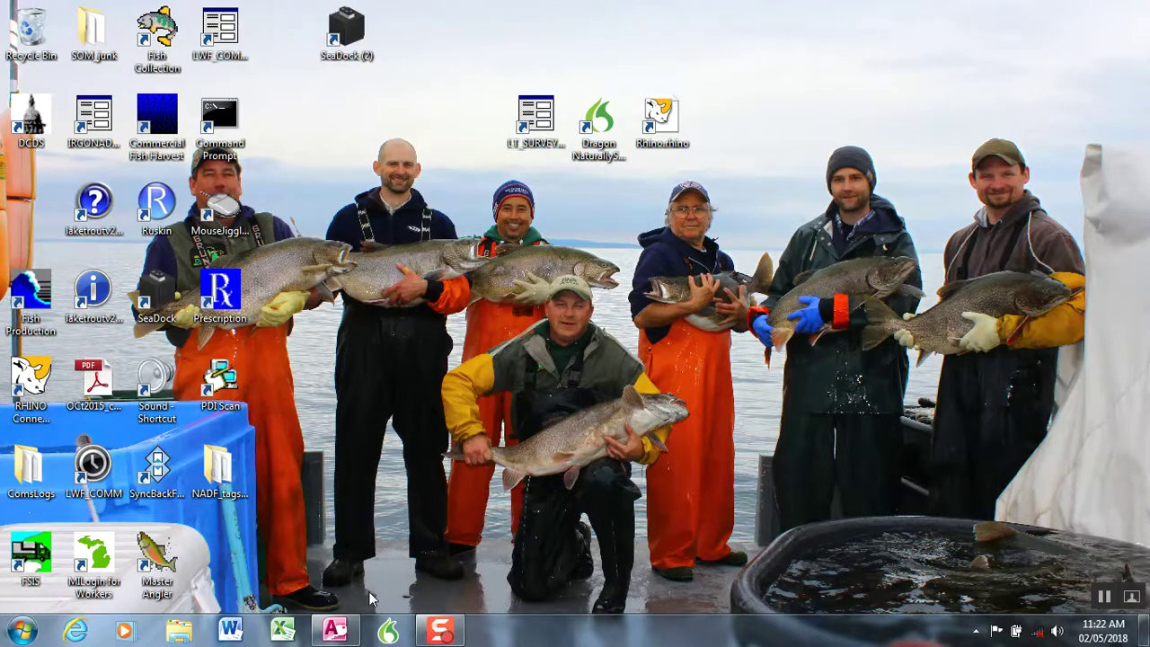
left_click(335, 629)
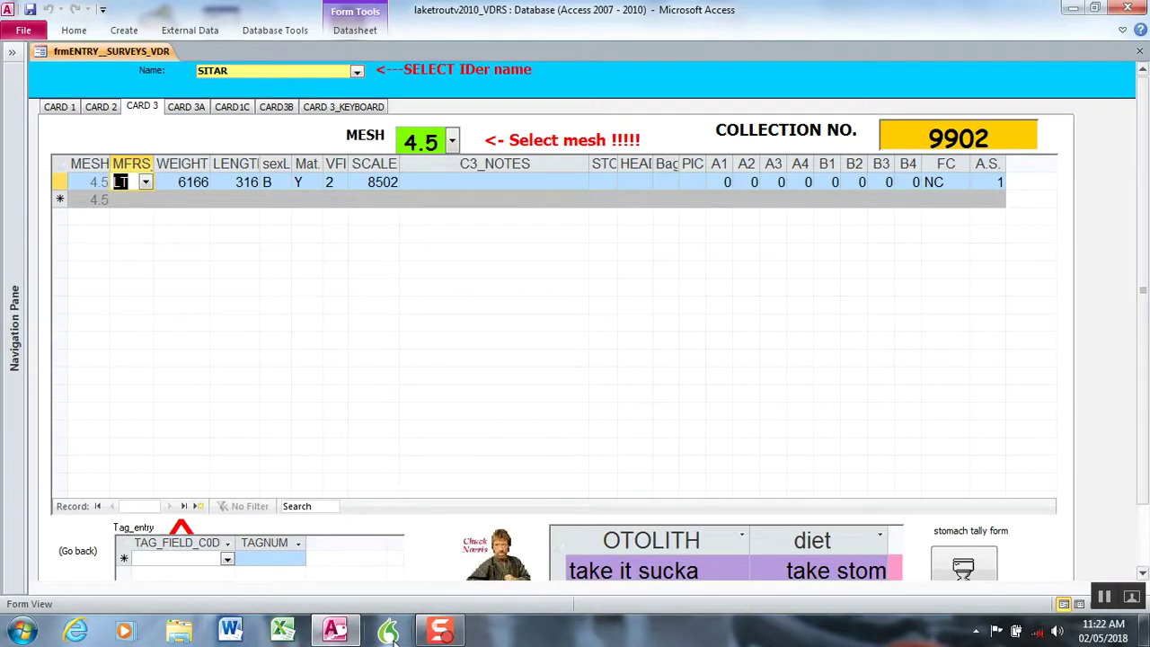
left_click(1073, 8)
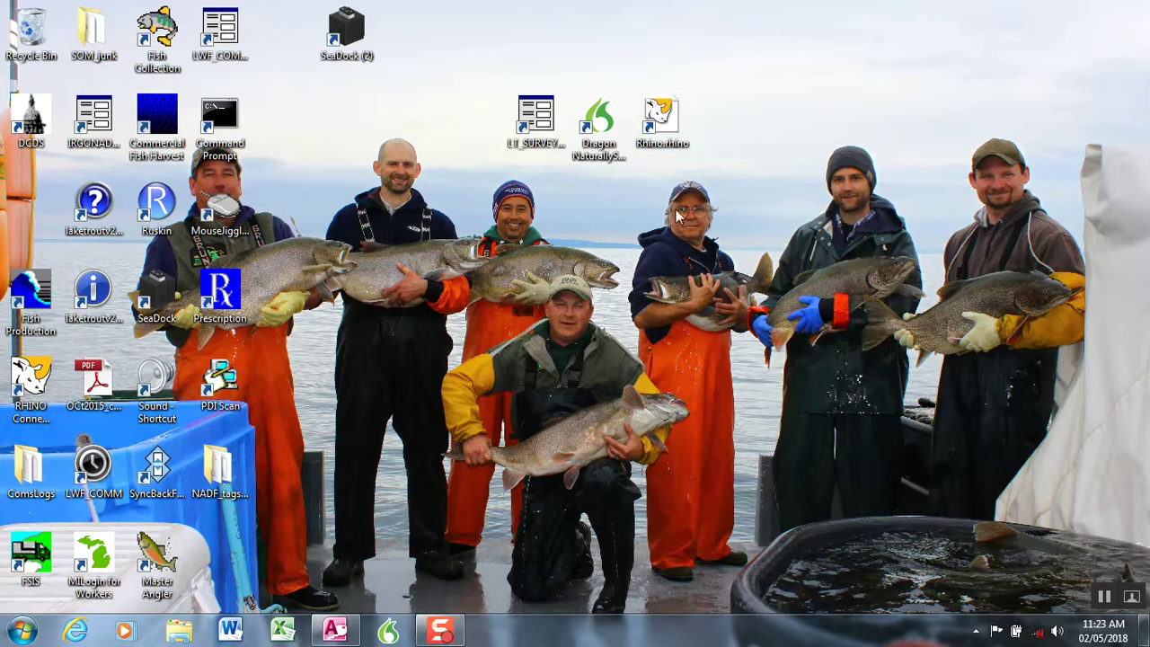
Switch to the lake trout Access database and review Card 1, Card 2, Card 3 and Card 3A of the survey entry form
left_click(335, 630)
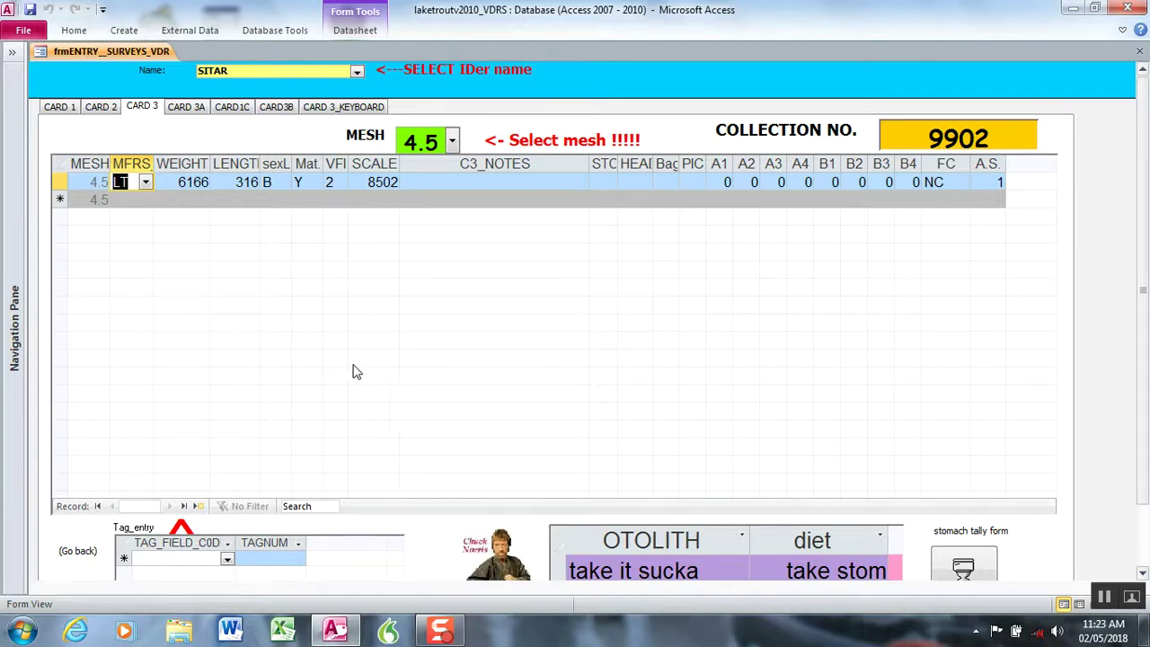
left_click(63, 110)
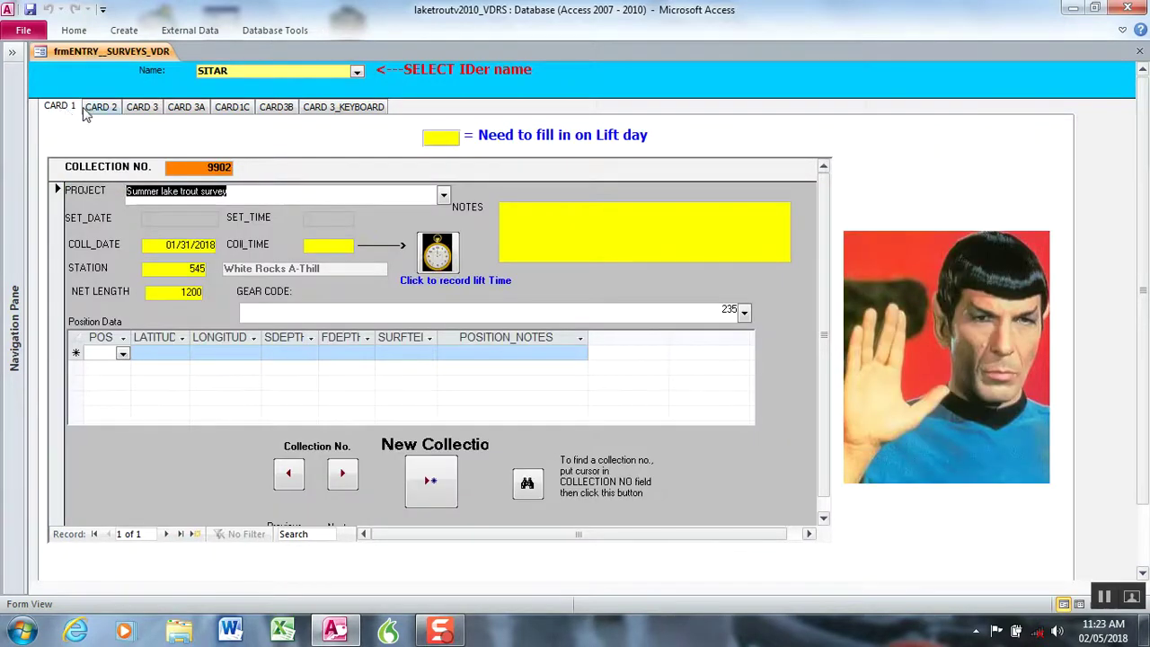
left_click(97, 111)
left_click(143, 110)
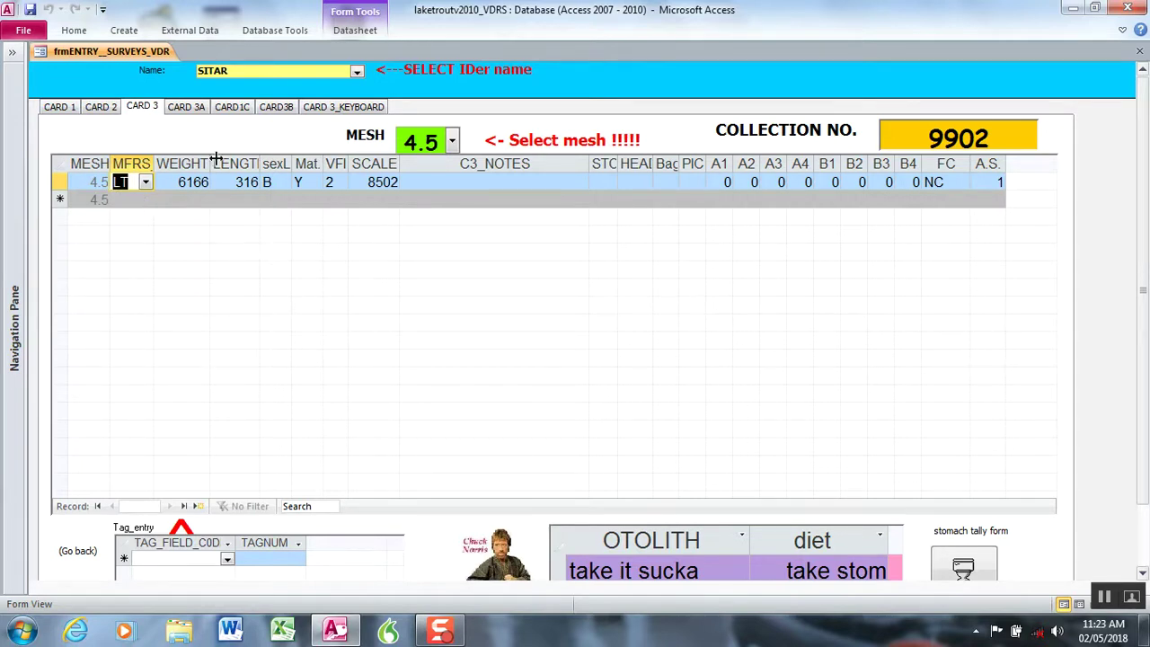
left_click(194, 111)
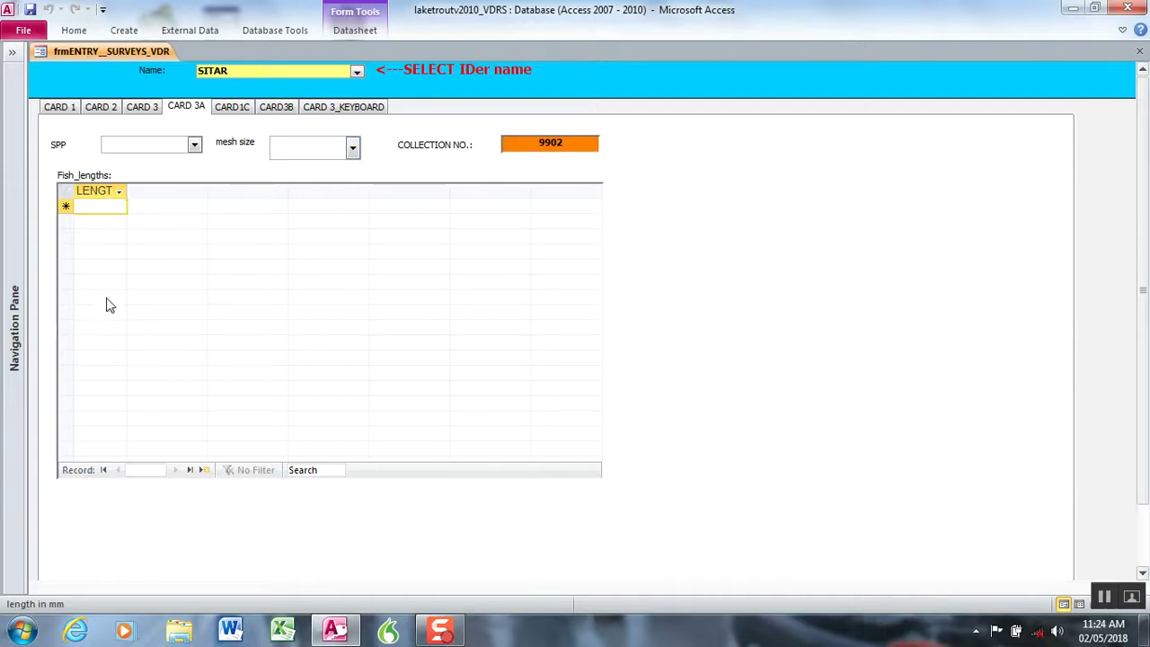
left_click(144, 108)
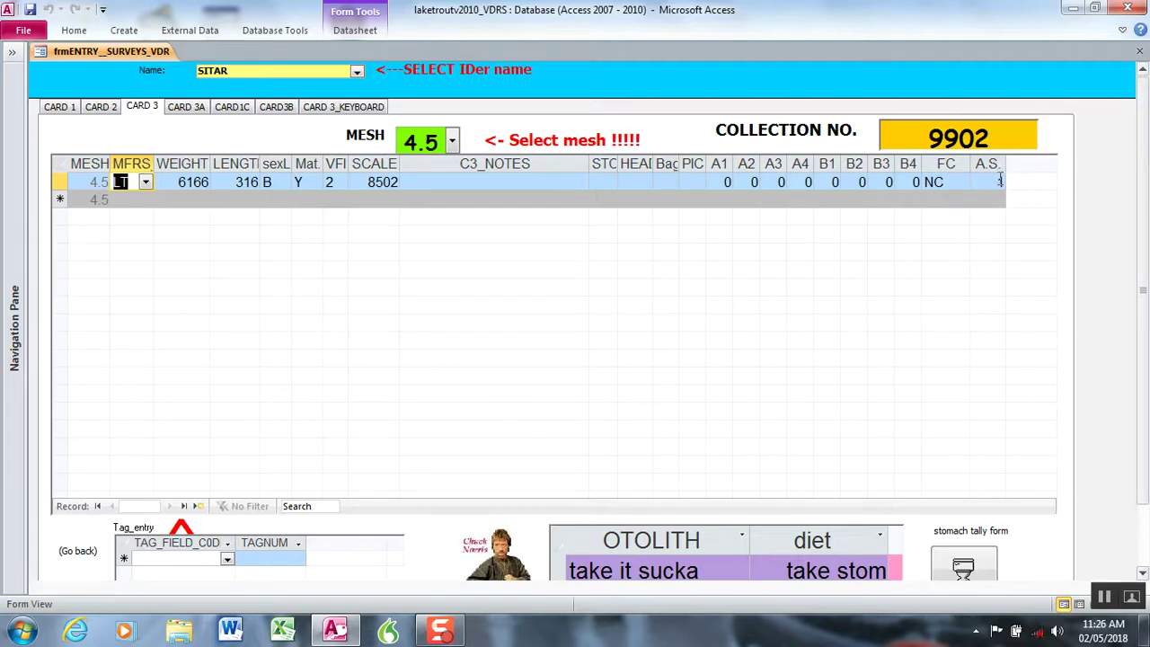
left_click(1003, 182)
Launch Dragon, open the Bluetooth microphone user profile ending in LT_BT, and reposition the DragonBar near the upper edge of the form
left_click(389, 630)
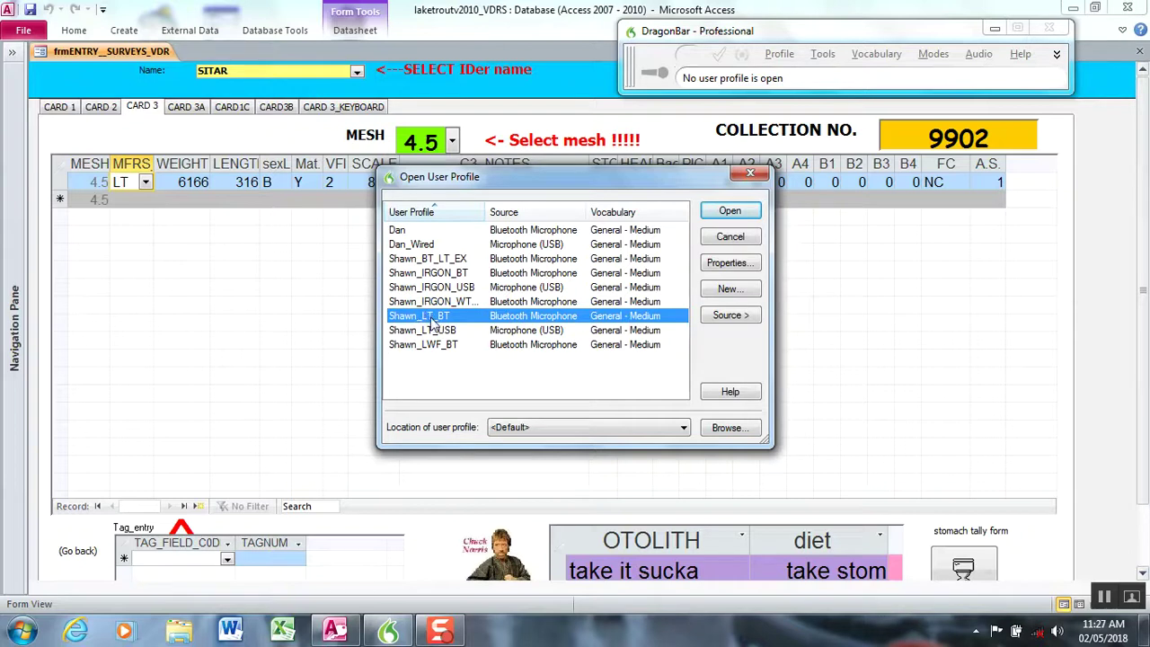
left_click(732, 214)
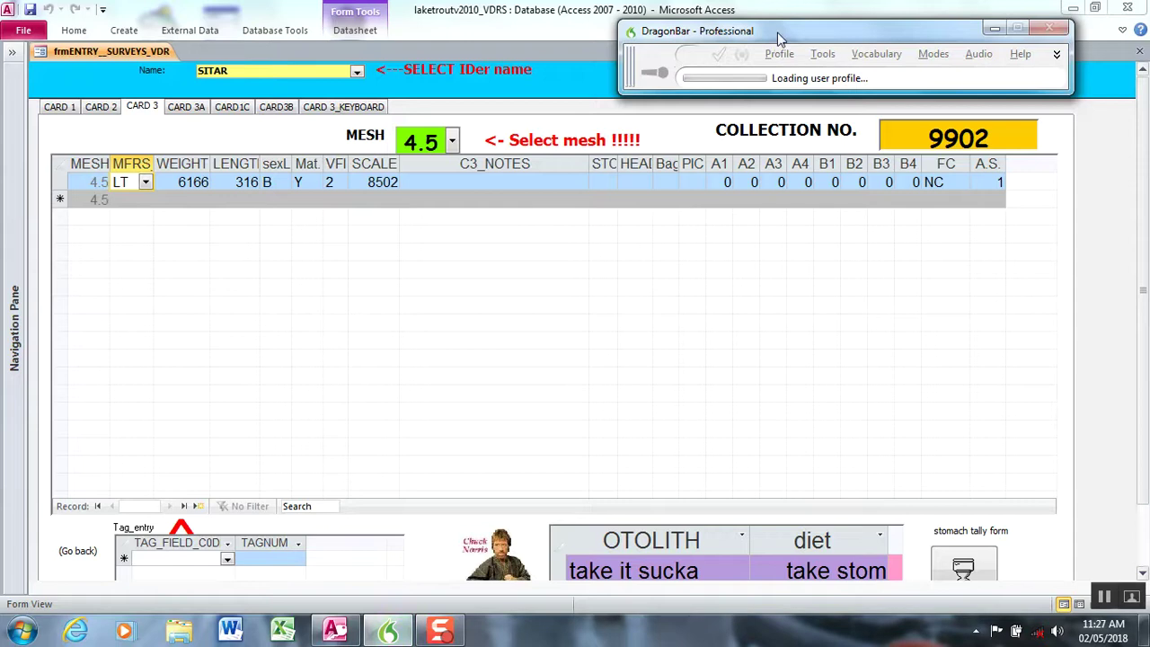
left_click_drag(778, 33, 817, 28)
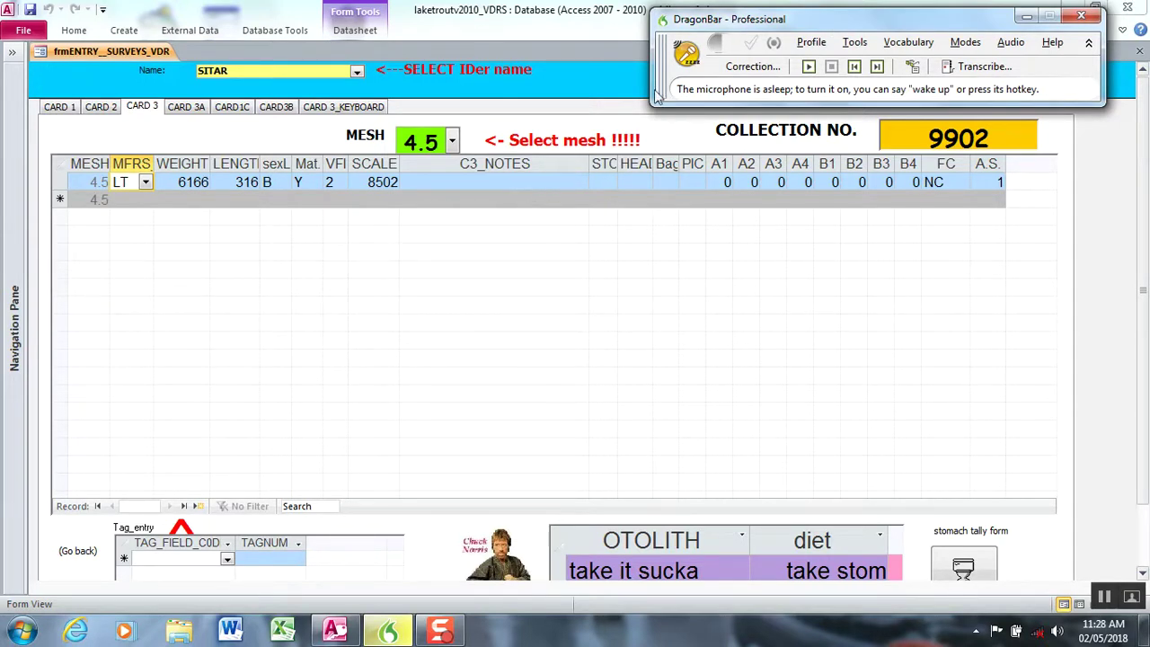
left_click_drag(818, 27, 823, 26)
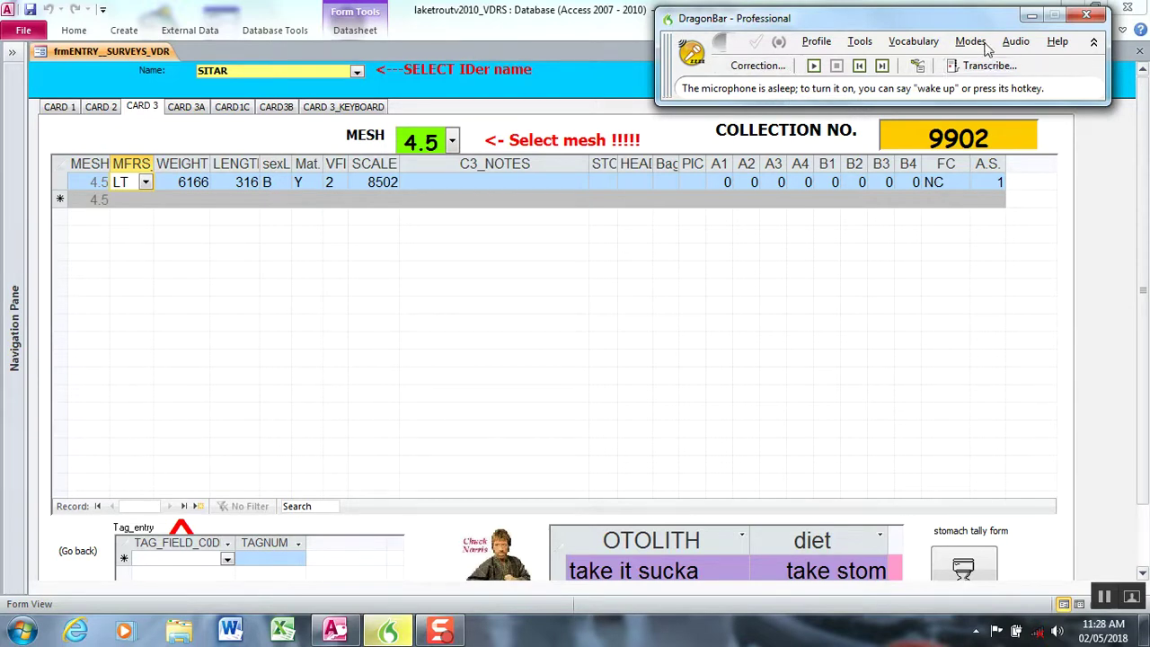
Review Dragon's recognition modes and inspect the script of the "adipose left front" voice command in the Command Browser
left_click(970, 41)
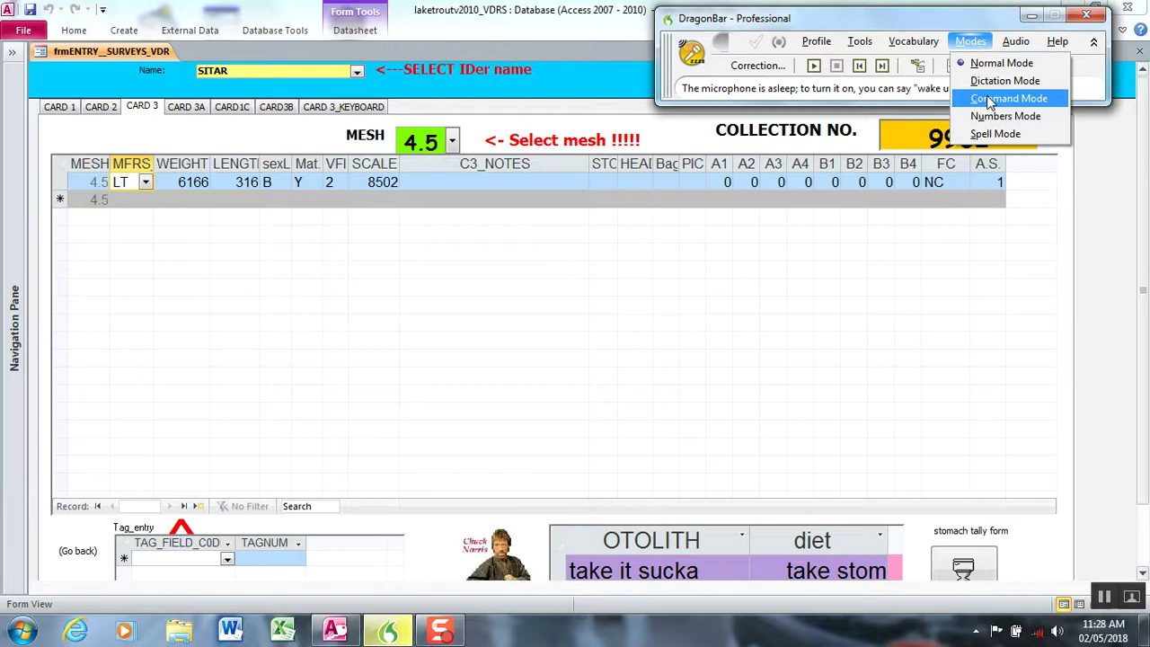
left_click(977, 45)
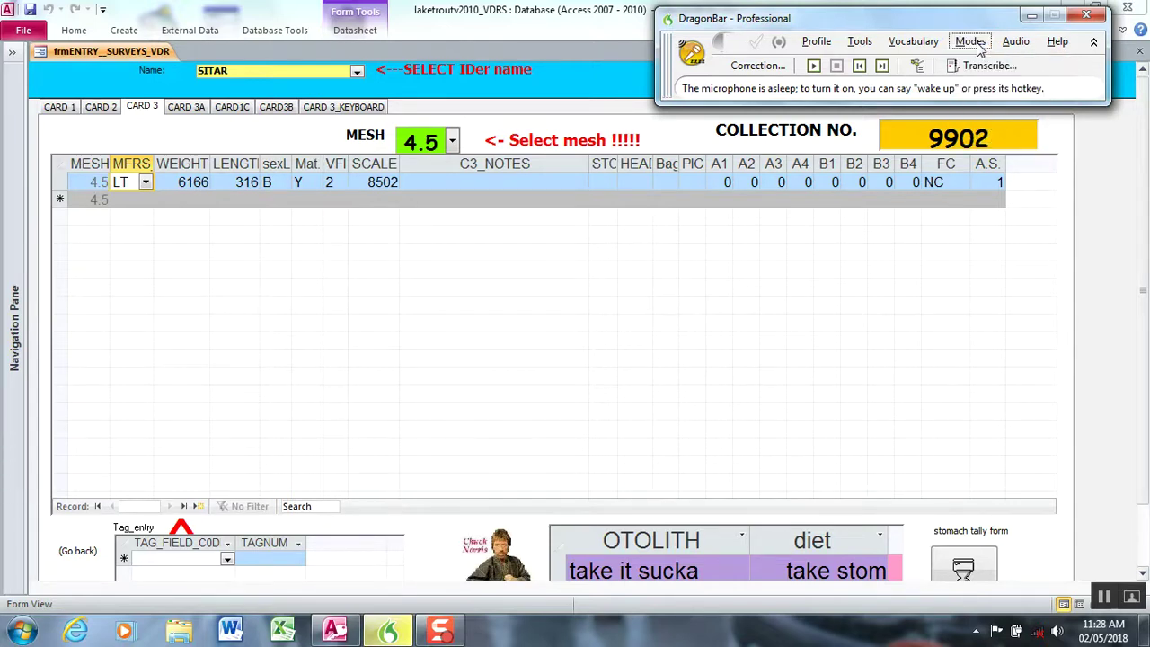
left_click(862, 43)
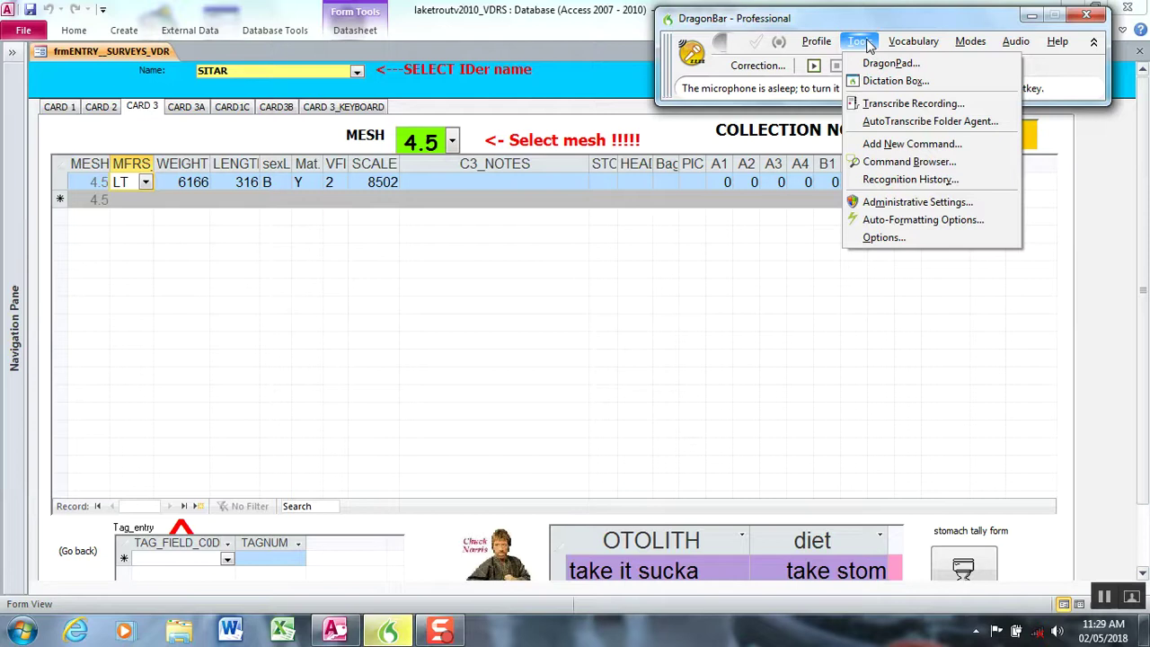
left_click(899, 163)
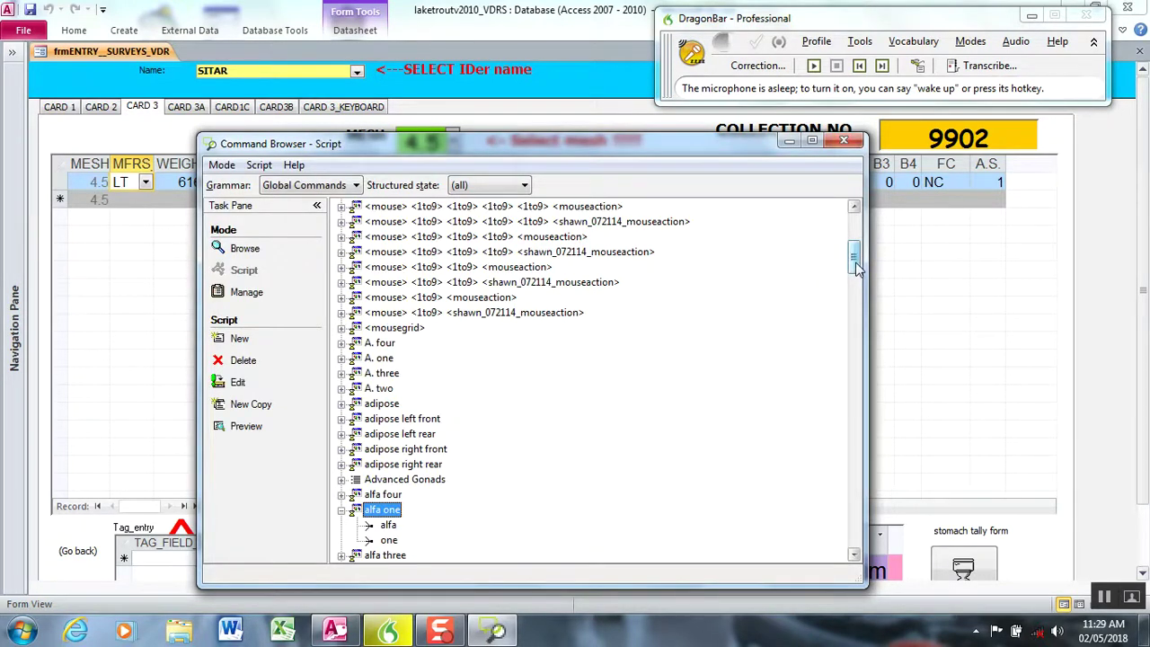
left_click_drag(856, 266, 855, 277)
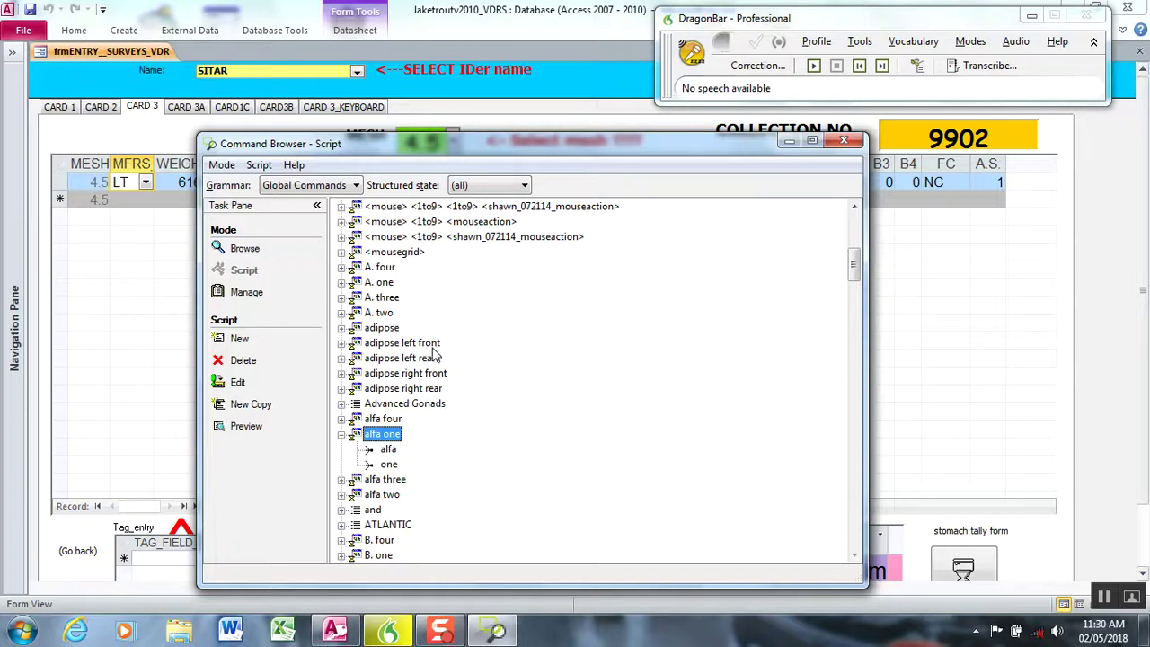
left_click(366, 343)
double_click(367, 344)
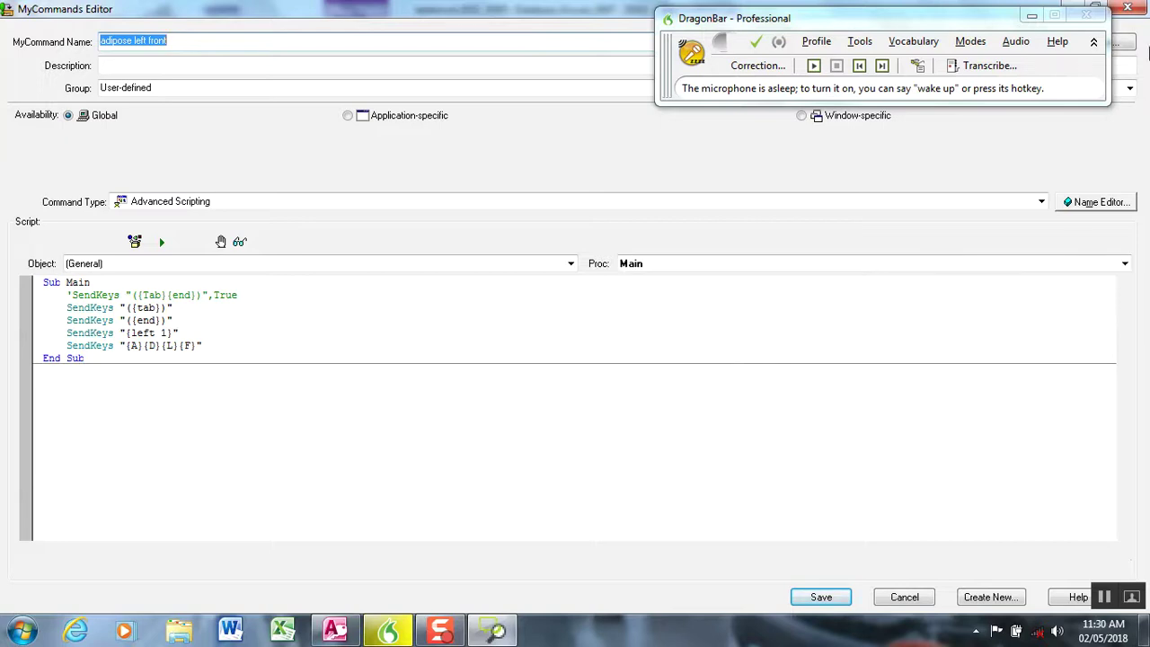
left_click(1127, 7)
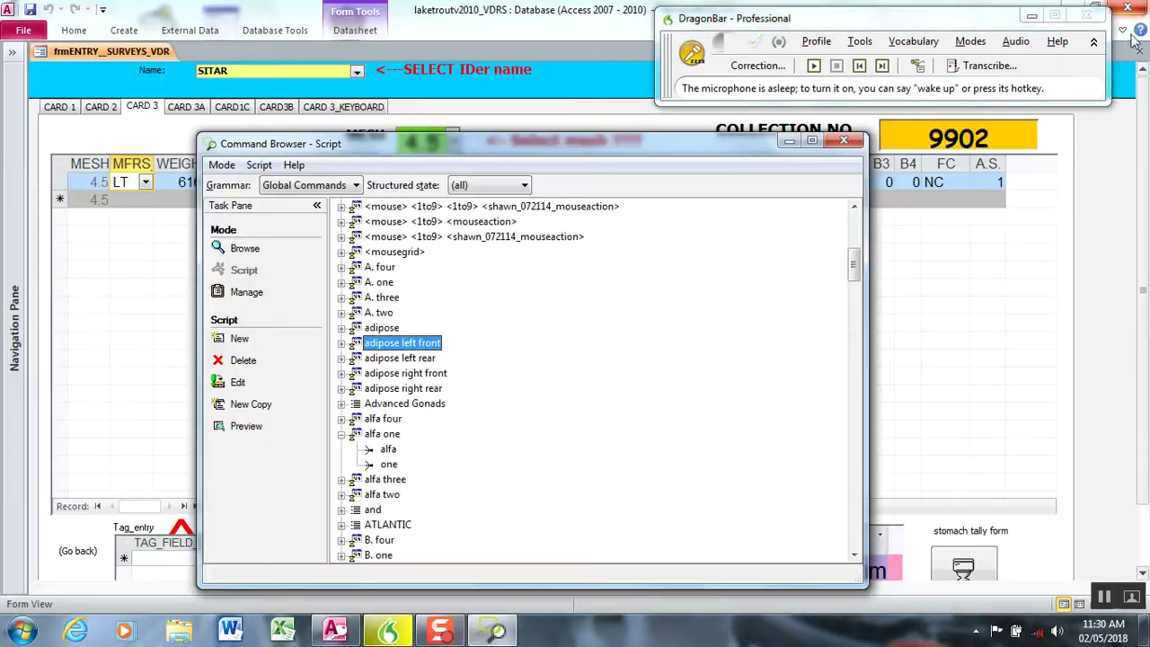
left_click(850, 143)
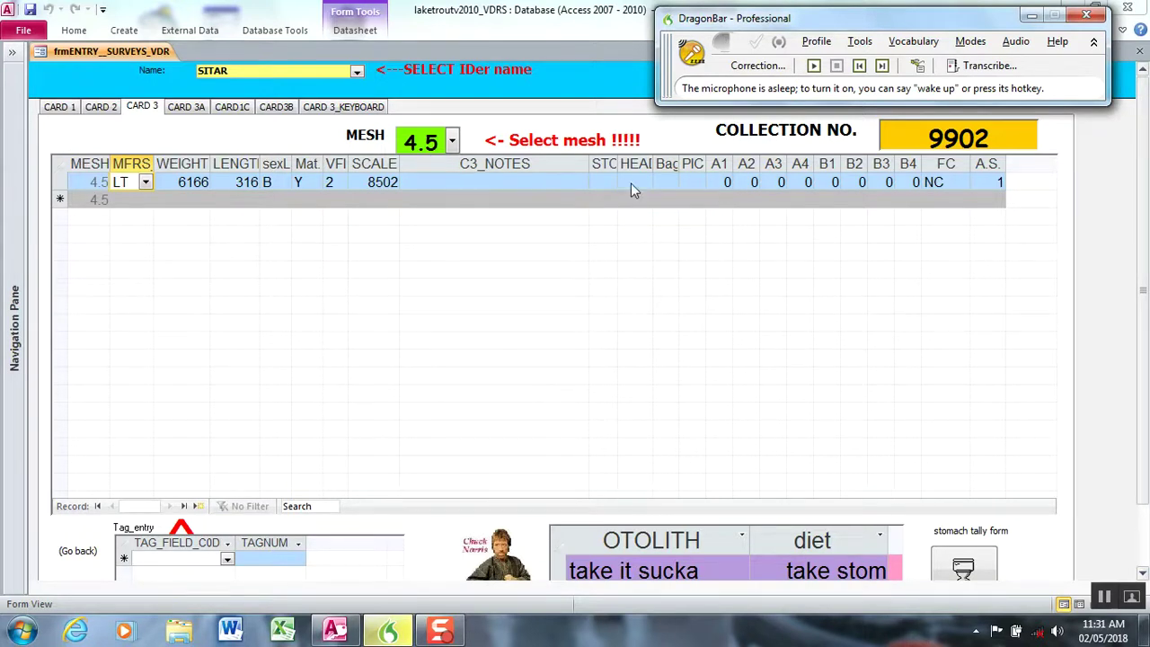
Add a second Card 3 fish record with species LT, weight 5177 g and length 616 mm
left_click(466, 182)
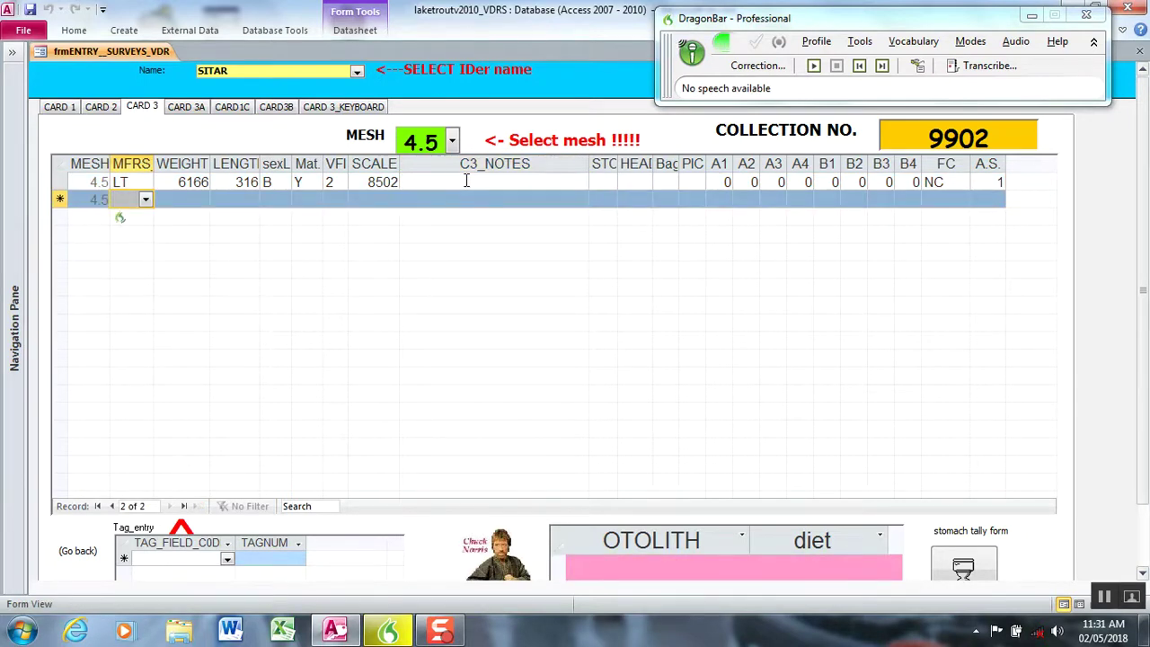
type("LT")
key("Tab")
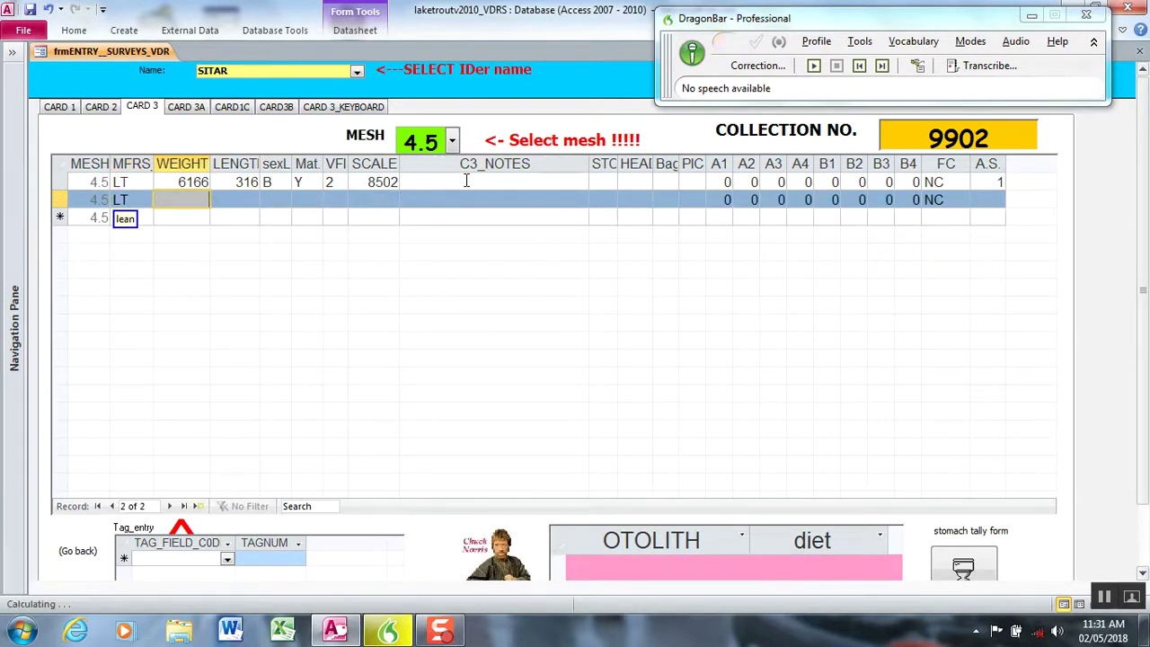
type("5177")
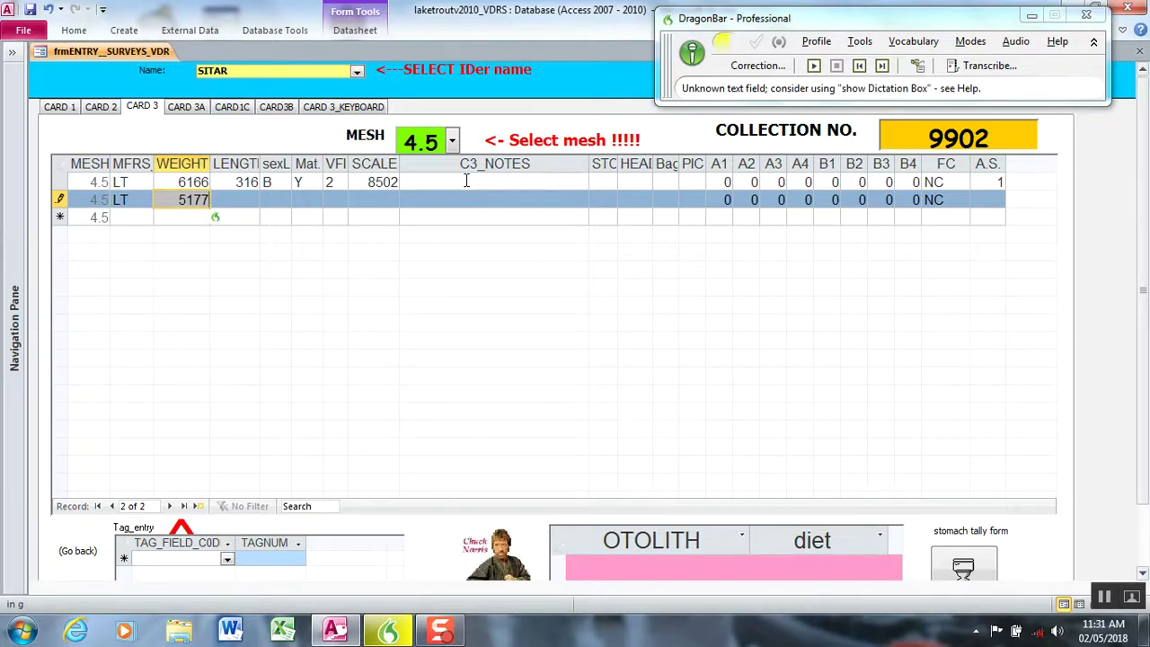
key("Return")
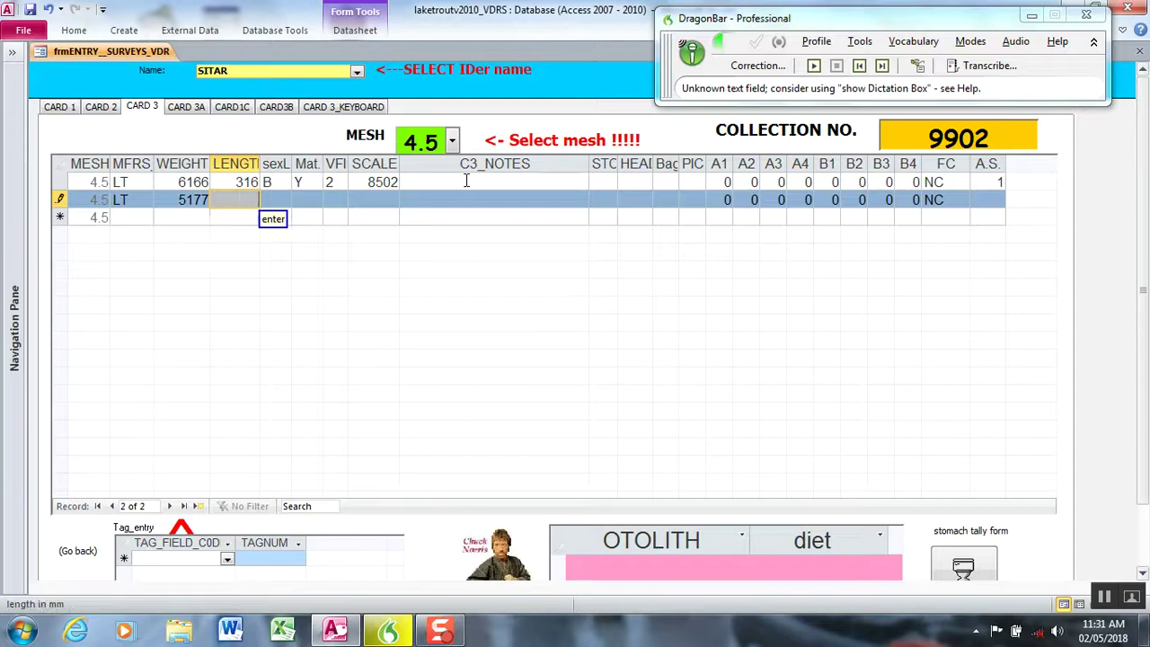
type("616")
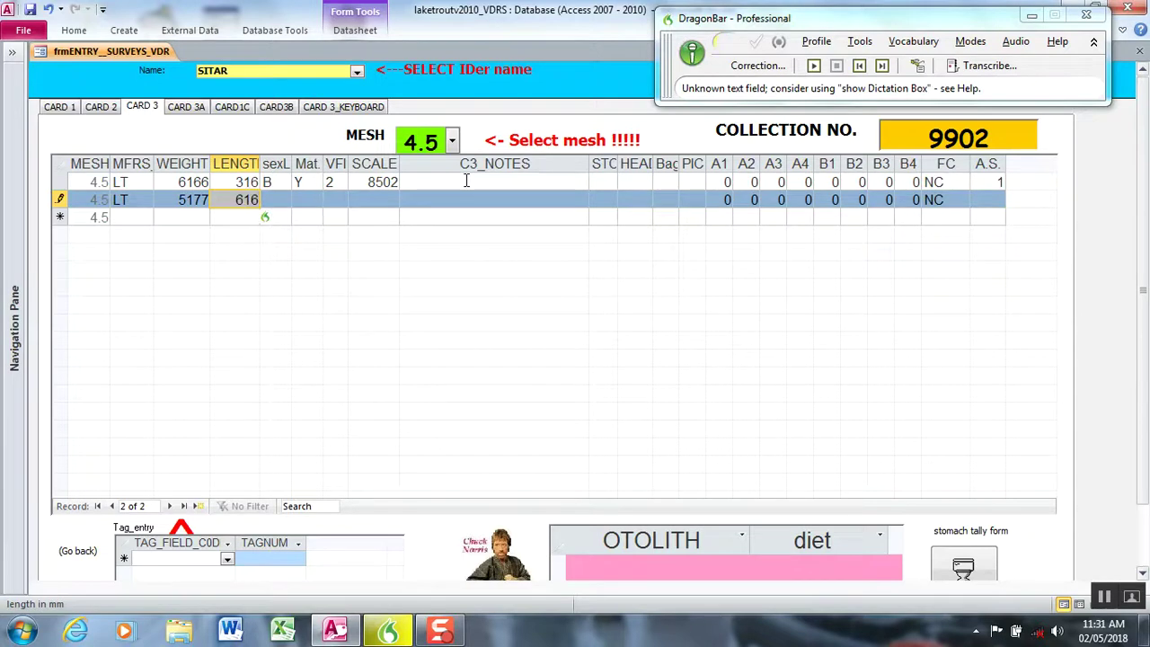
key("Return")
Complete the second fish record with sex G, maturity N, VFI 2, scale 8503 and A.S. 1
type("G")
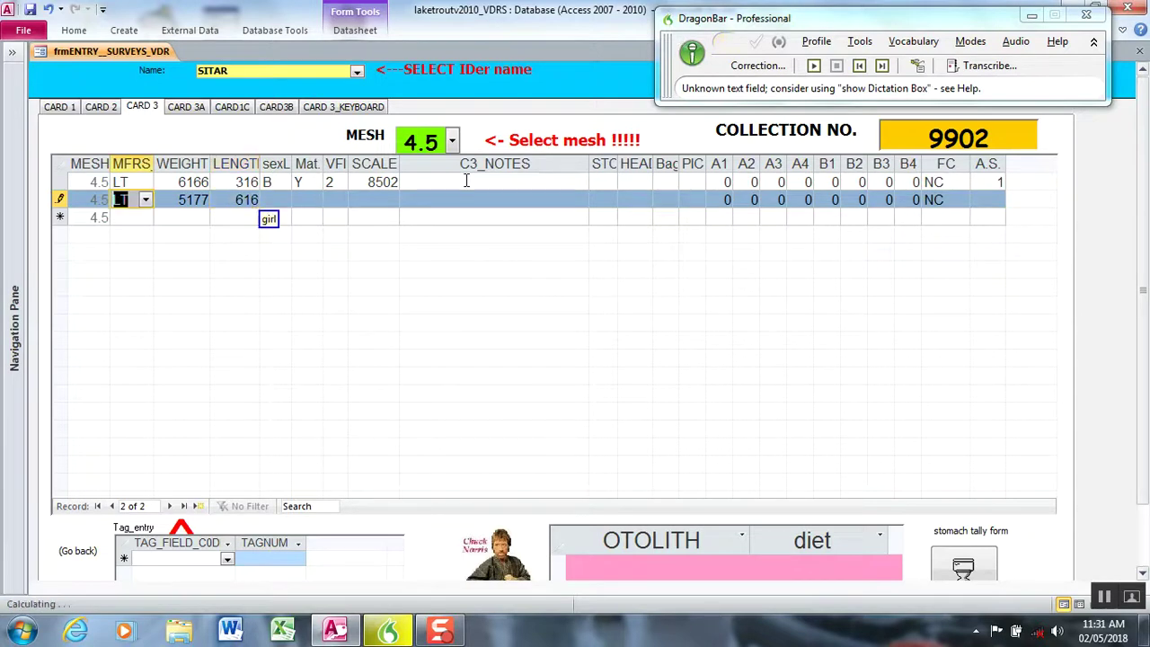
key("Return")
type("N")
key("Return")
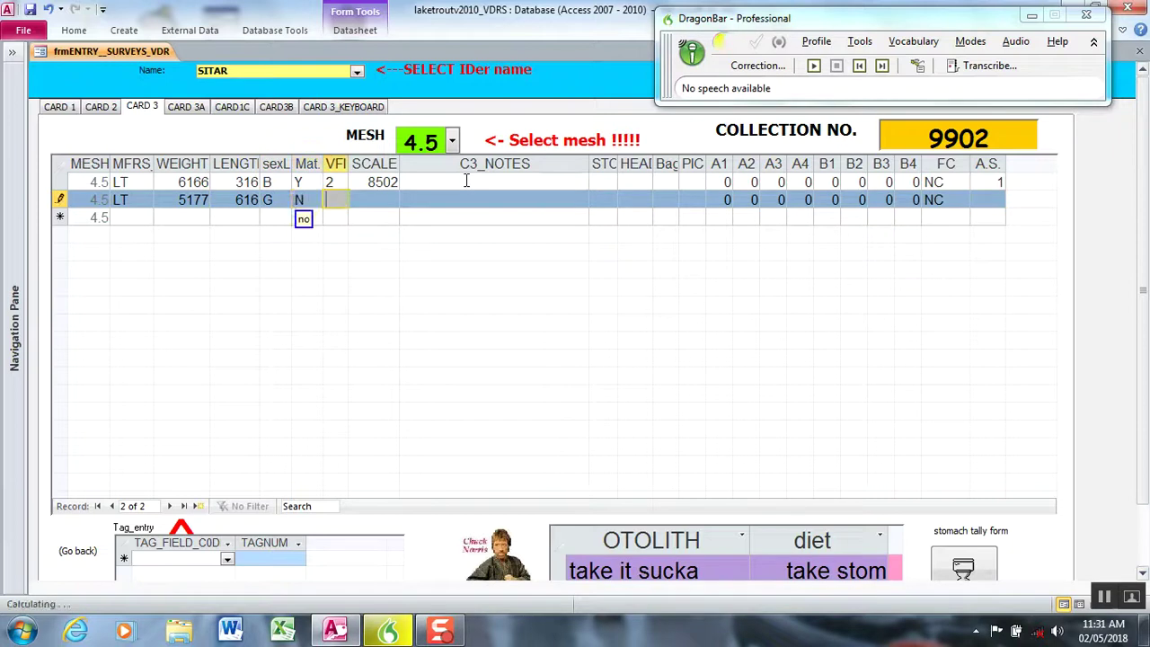
type("2")
key("Return")
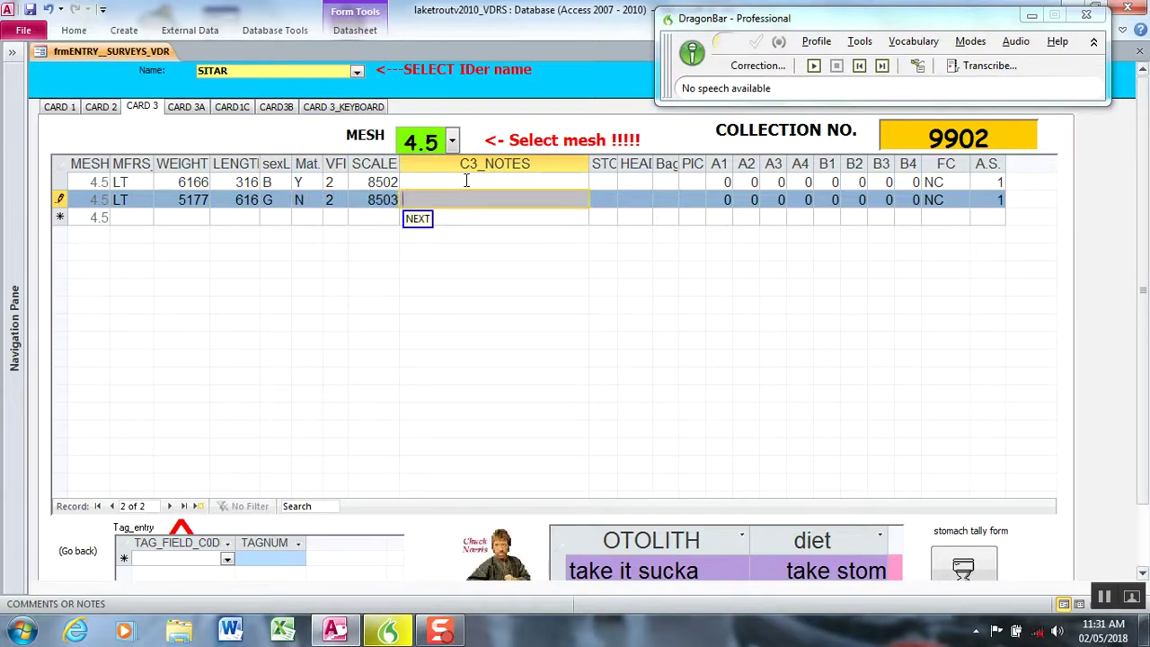
Add a third Card 3 fish record with species FT and weight 6122 g
key("Down")
key("Home")
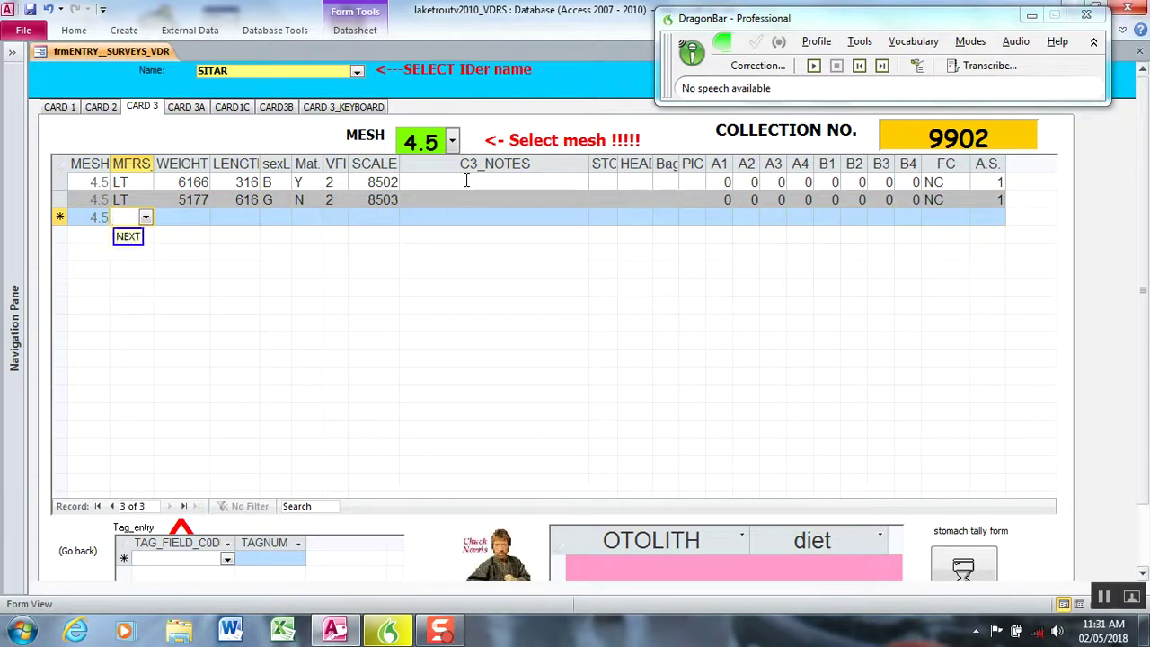
type("FT")
key("Return")
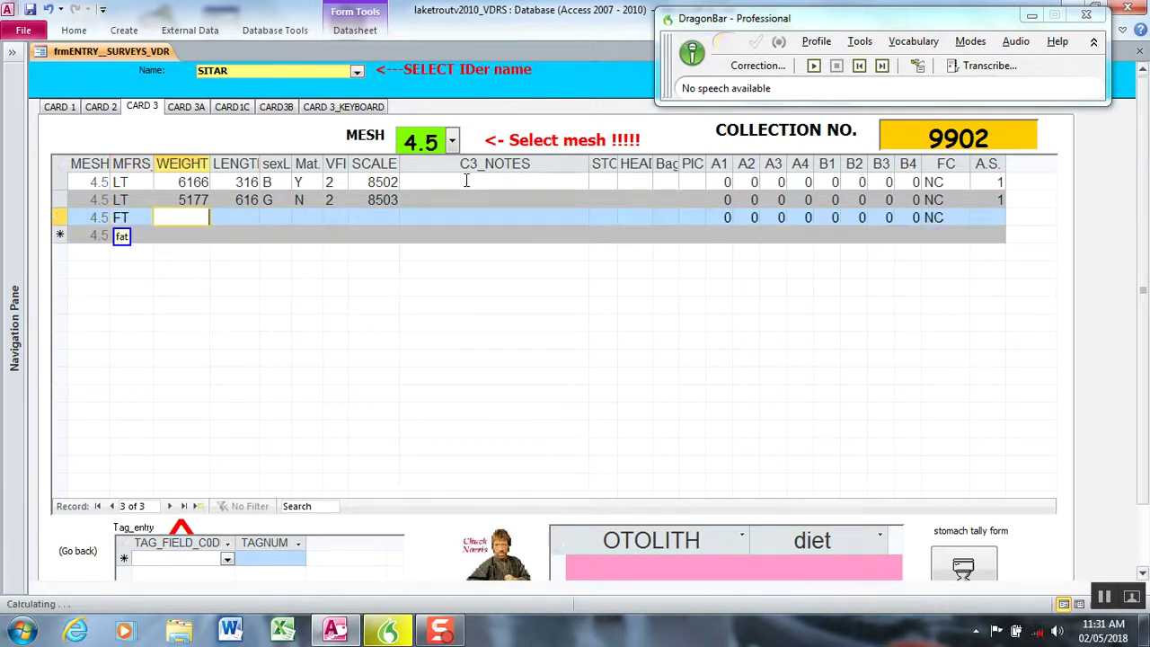
type("6122")
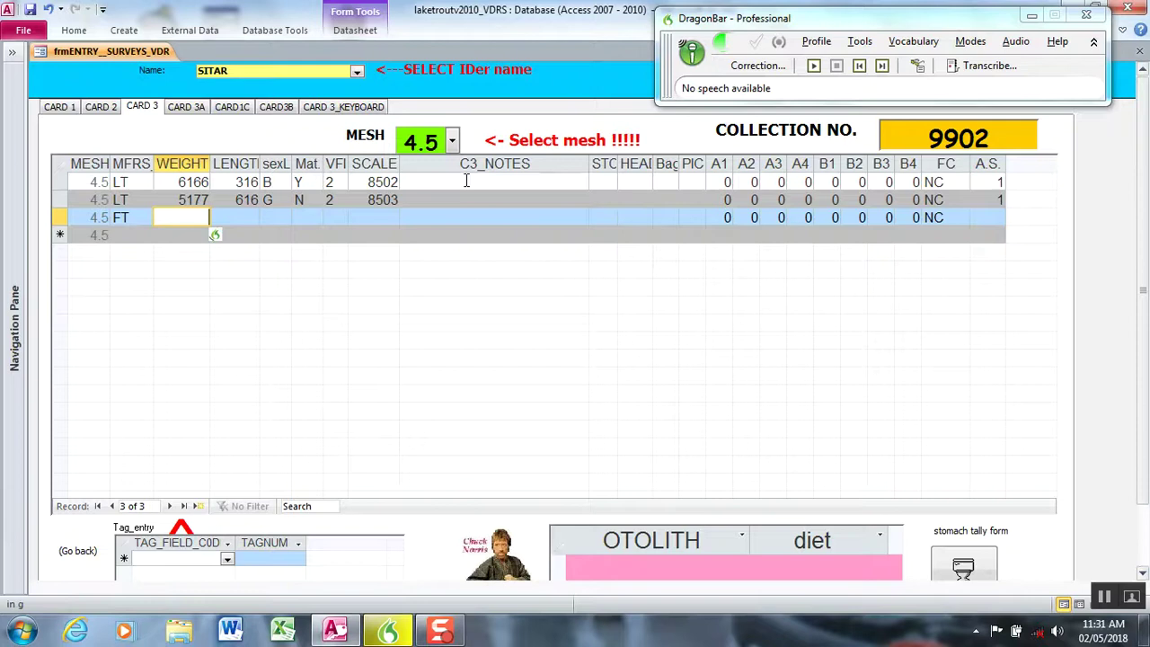
key("Return")
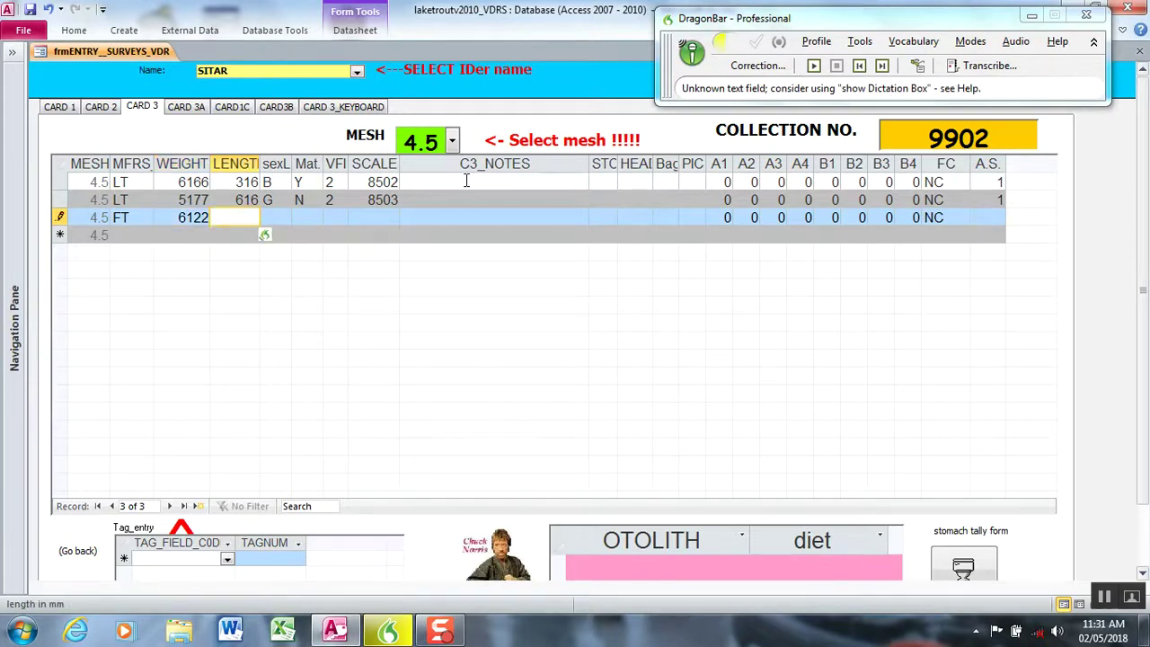
type("hundred")
key("BackSpace")
key("BackSpace")
key("BackSpace")
key("BackSpace")
key("BackSpace")
key("BackSpace")
key("BackSpace")
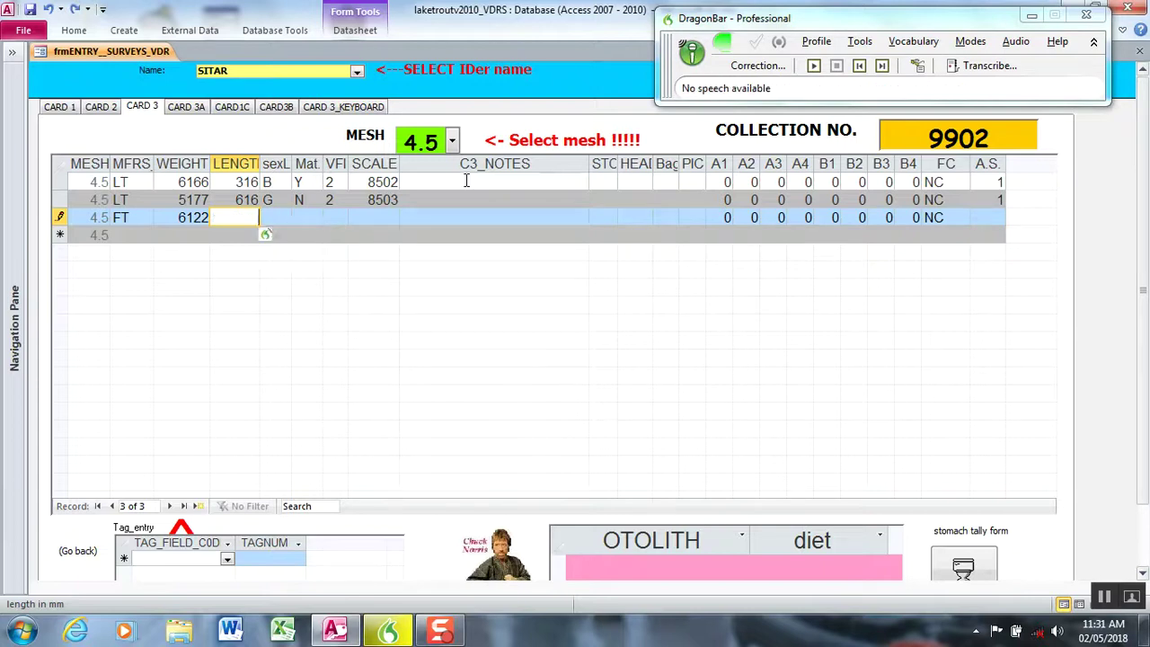
Enter length 800 mm, sex B and maturity N in the third Card 3 fish record
type("800")
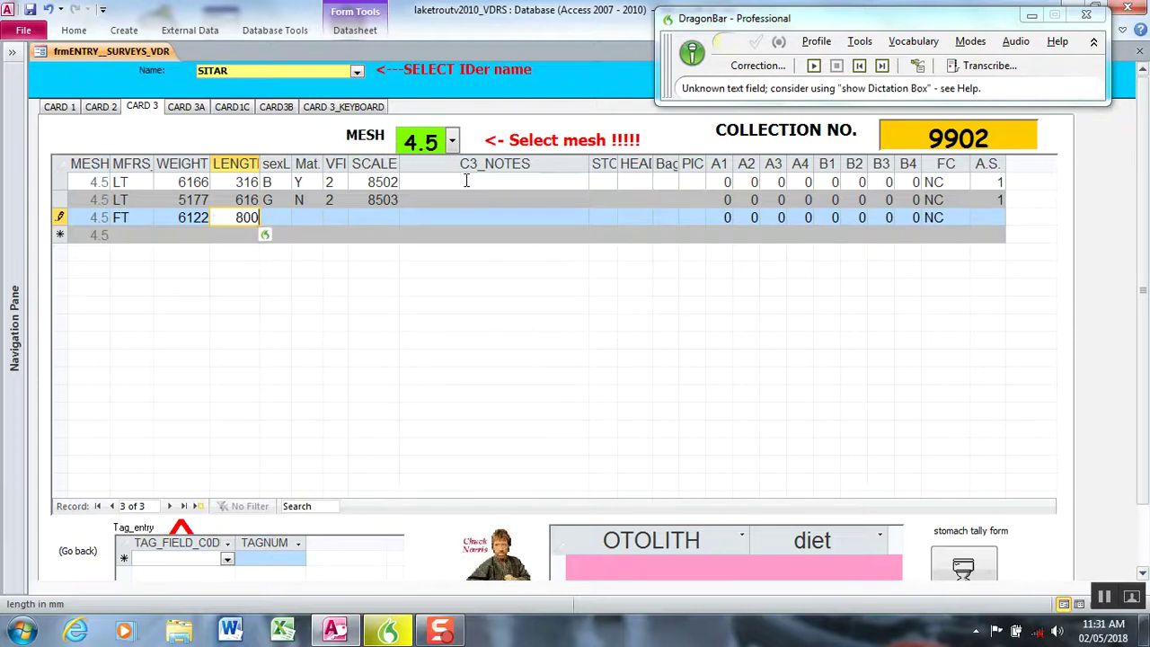
key("Tab")
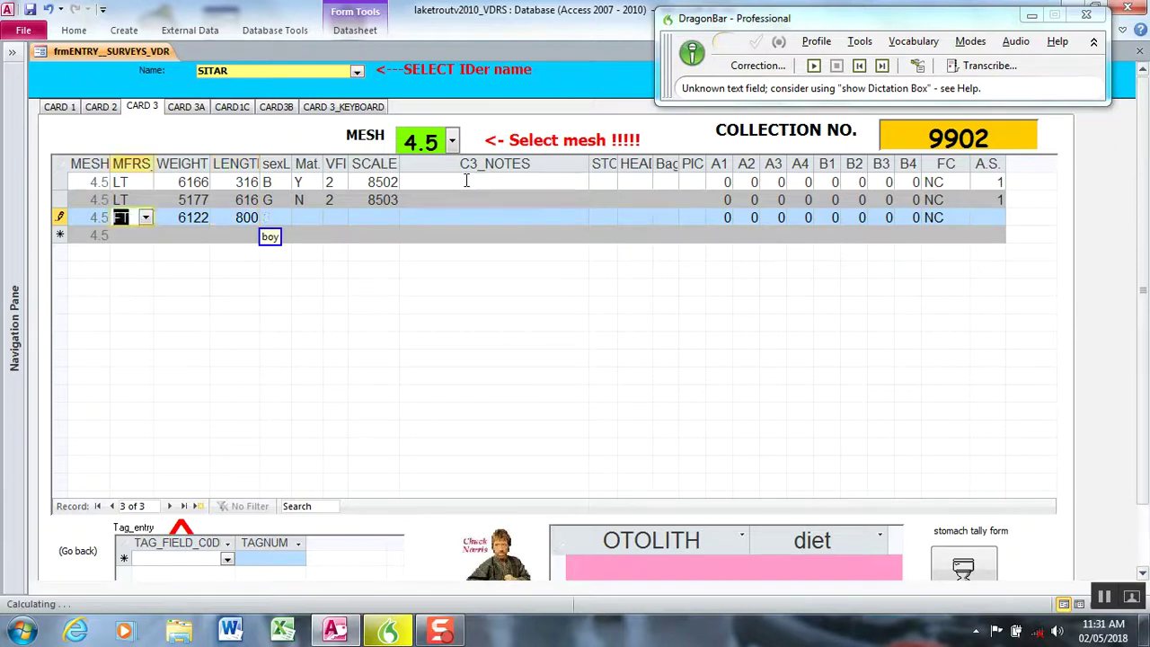
type("B")
key("Tab")
type("N")
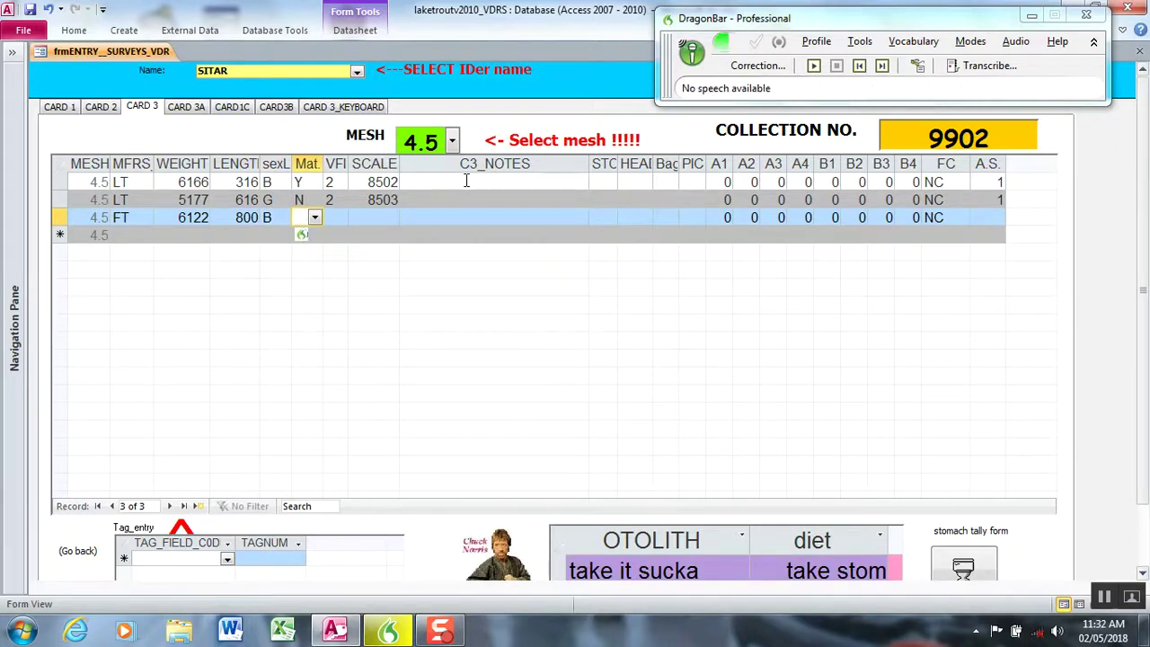
Finish the third fish record with VFI 1, scale 8504, A.S. 1 and the note AG
key("Tab")
type("1")
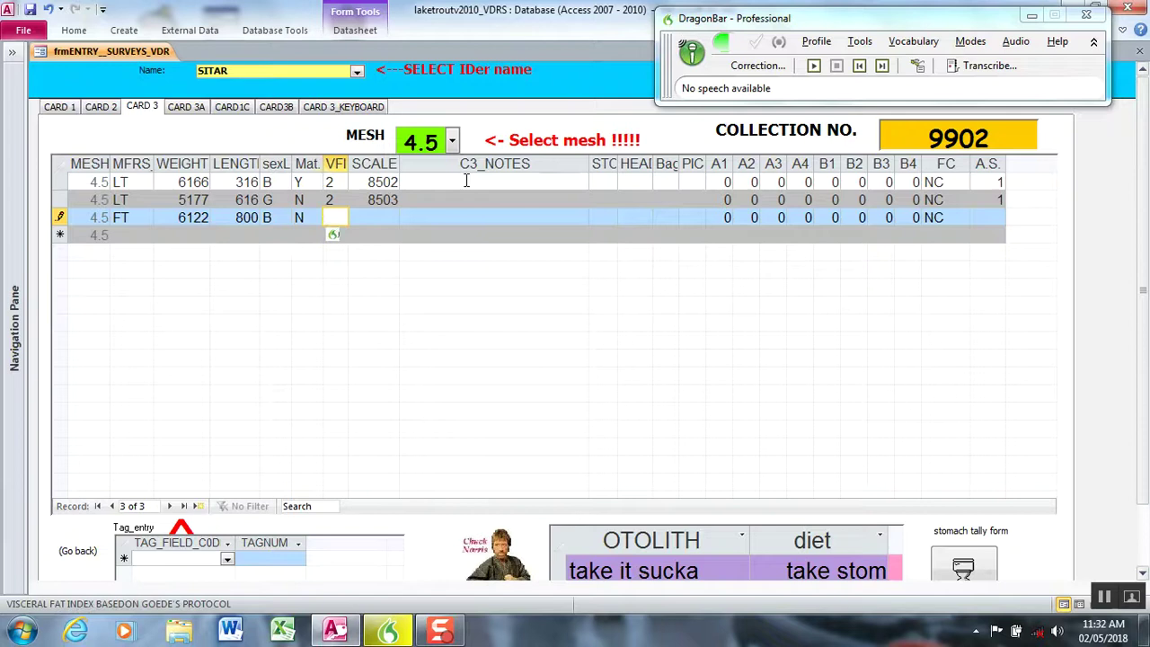
key("Tab")
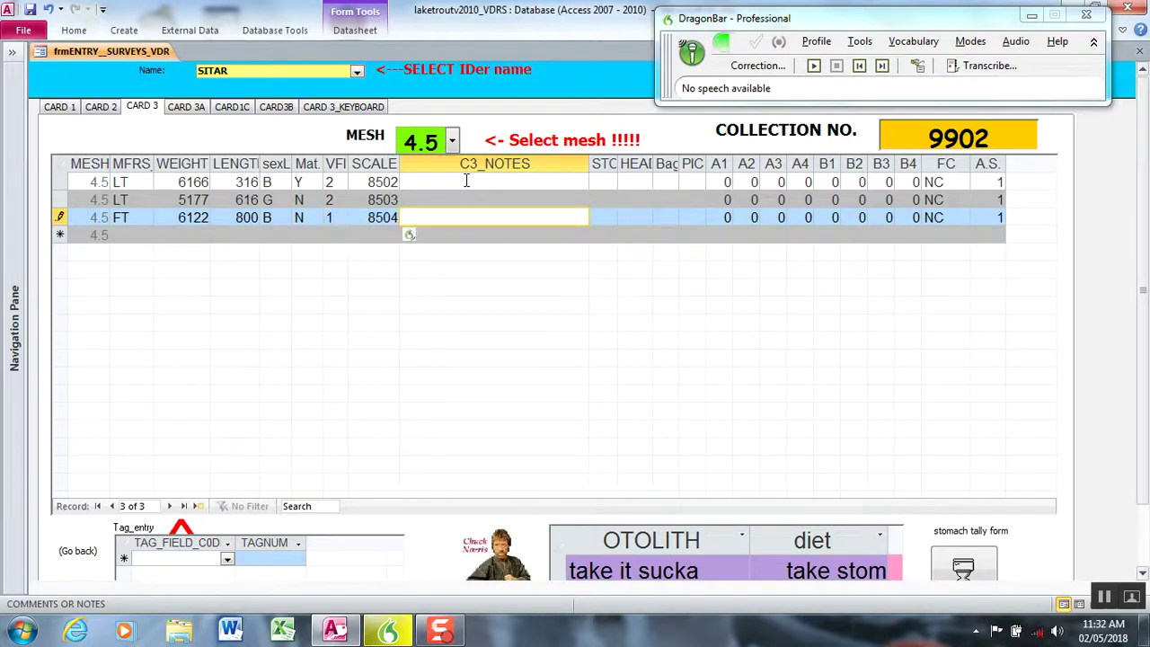
type("AG")
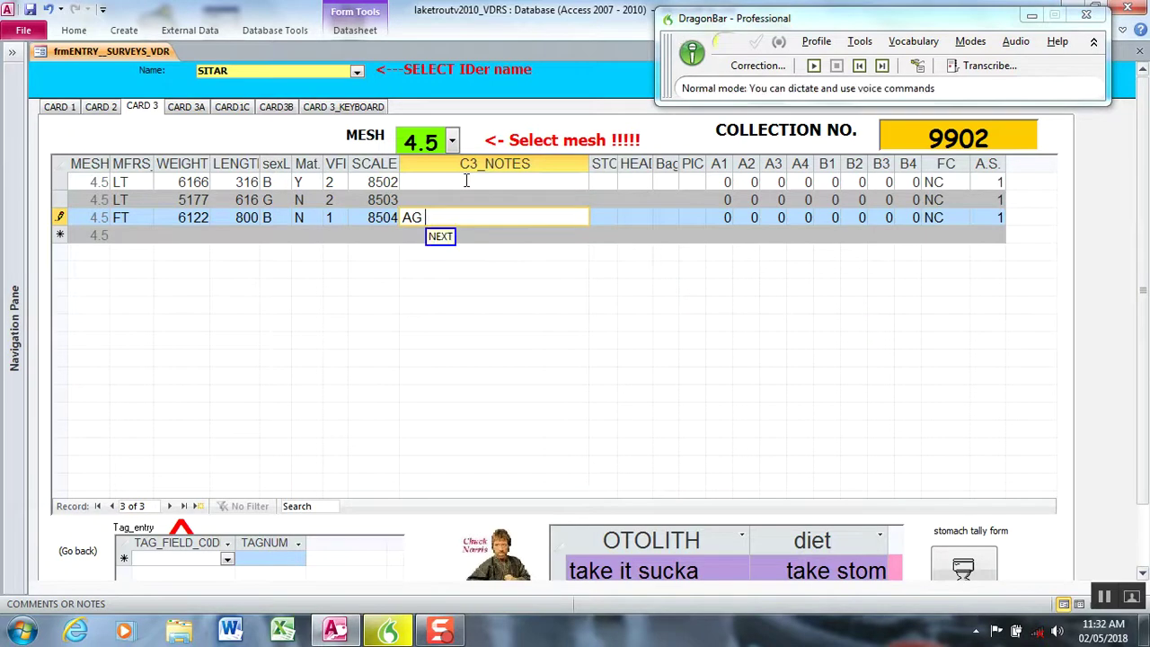
key("Tab")
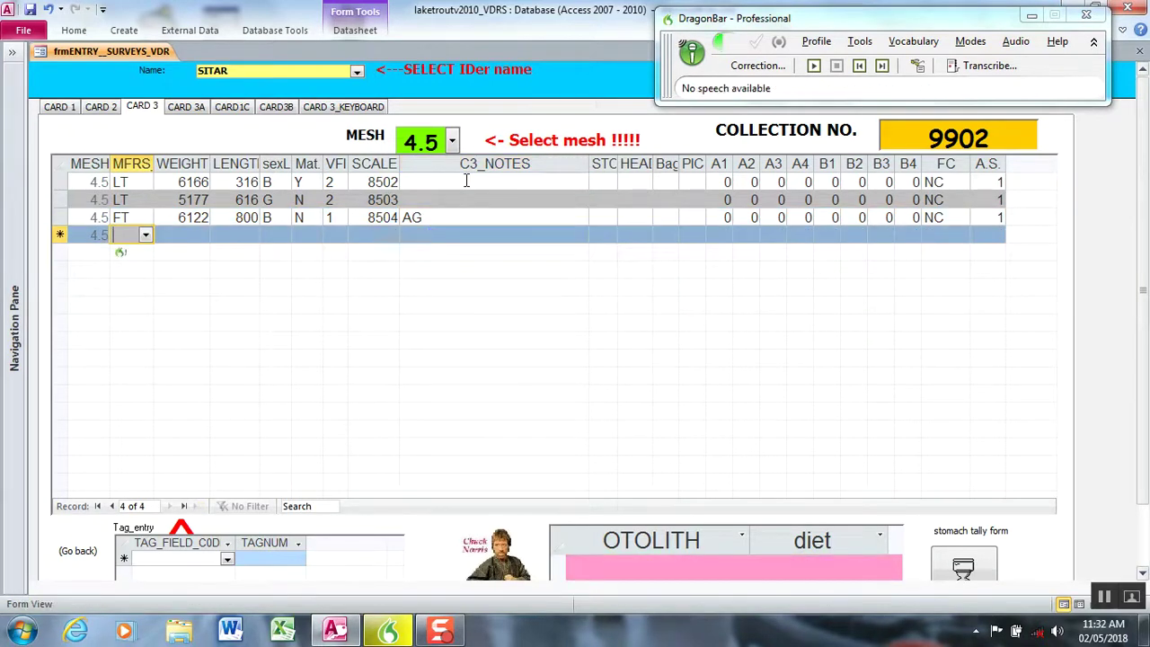
Add a fourth Card 3 fish record with species RF, weight 5122 g and length 717 mm
type("RF")
key("Tab")
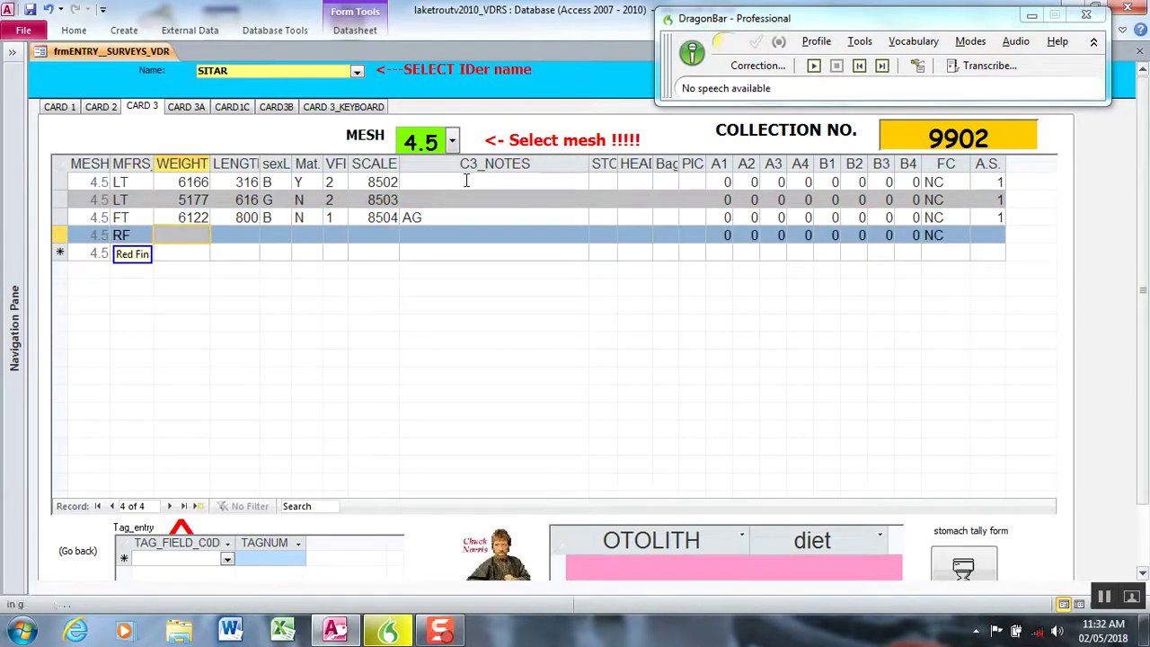
type("5122")
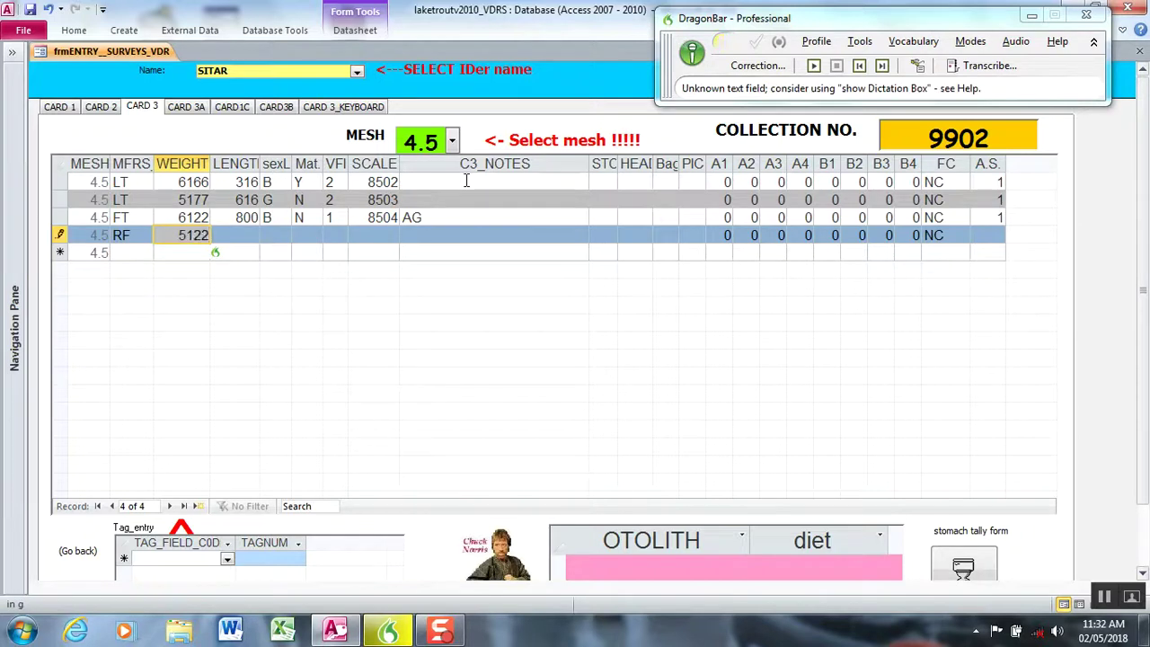
key("Tab")
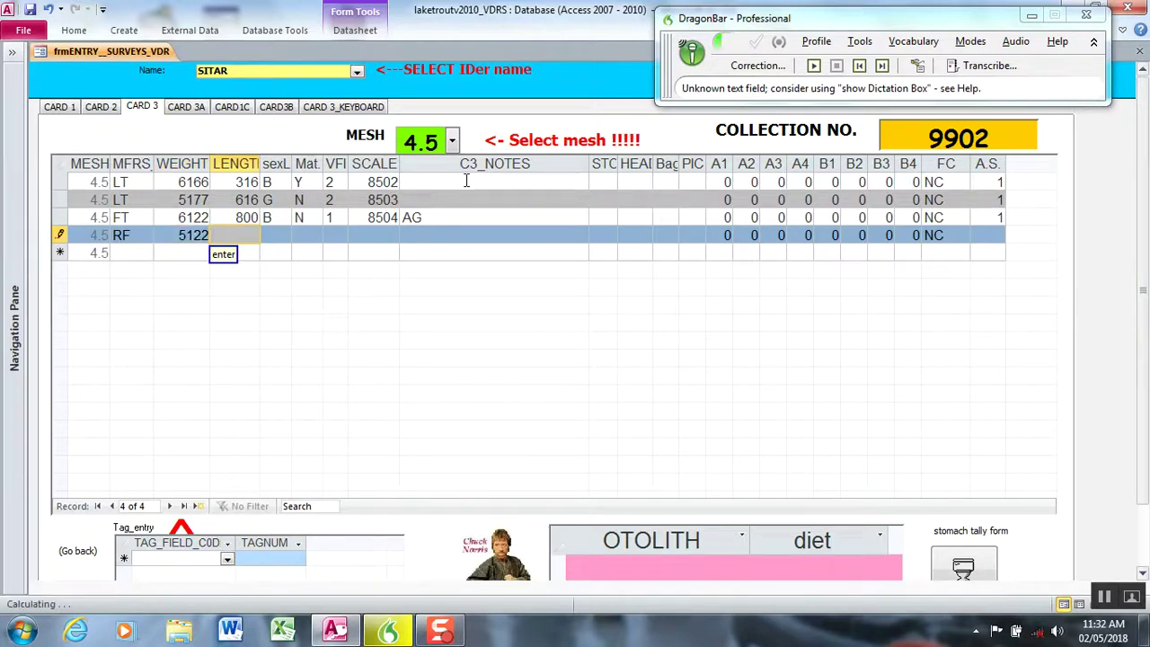
type("717")
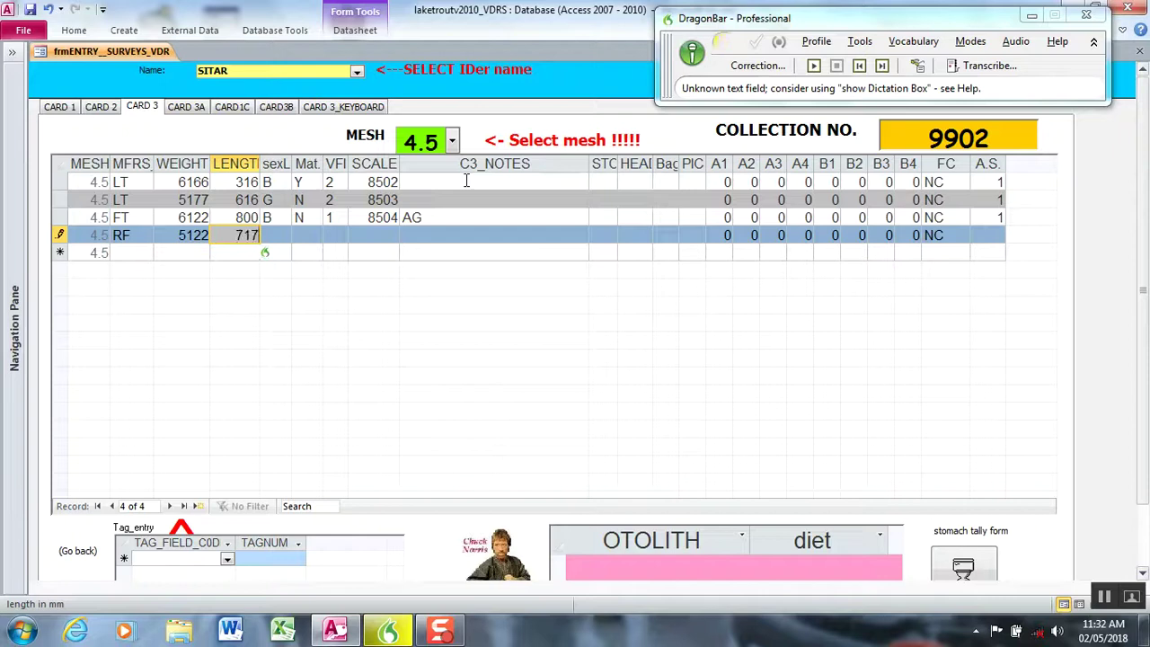
key("Tab")
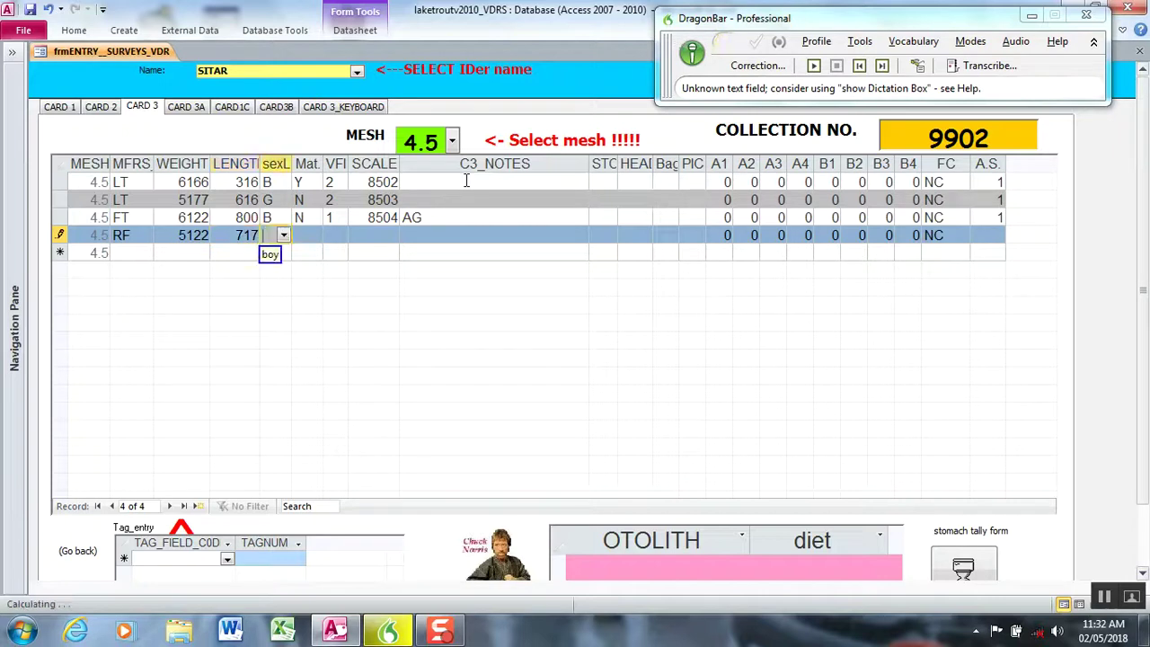
Fill in the fourth fish record with sex B, maturity Y, VFI 3, scale 8505, STO 1, A2 3 and A.S. 1
type("B")
key("Tab")
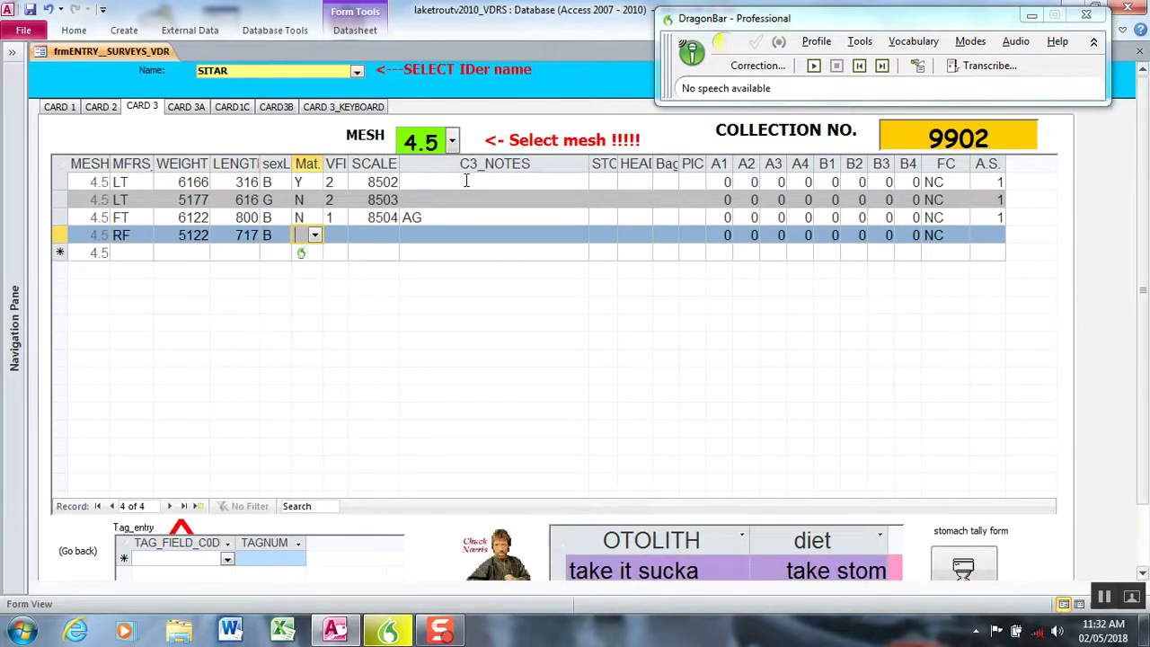
type("Y")
key("Tab")
type("3")
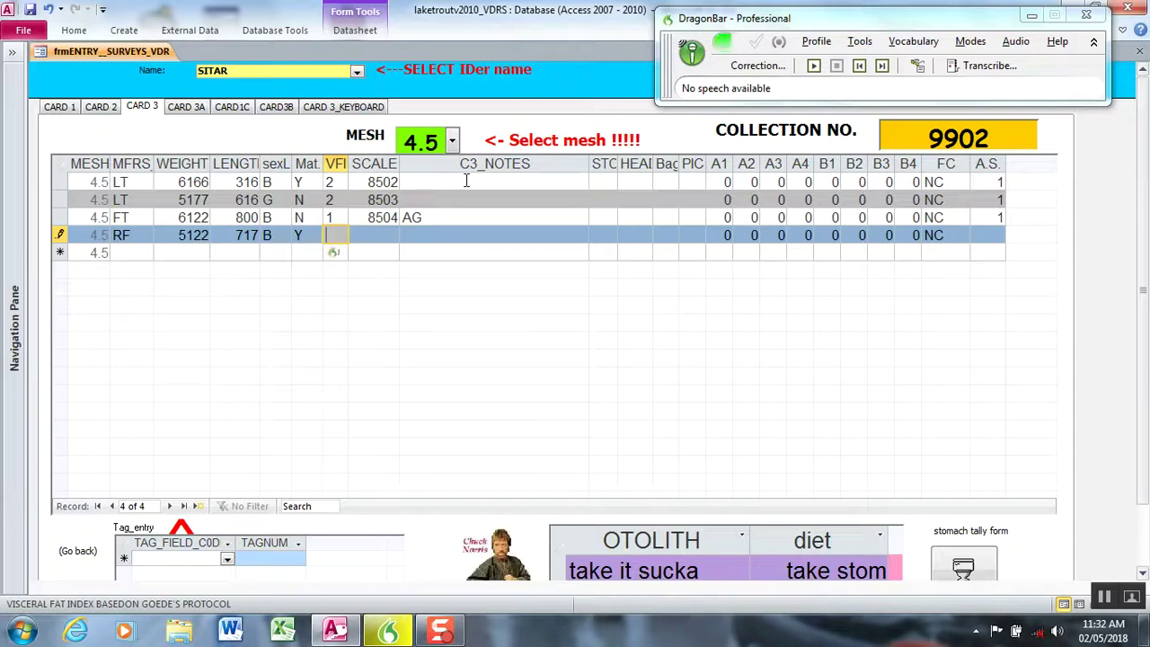
key("Tab")
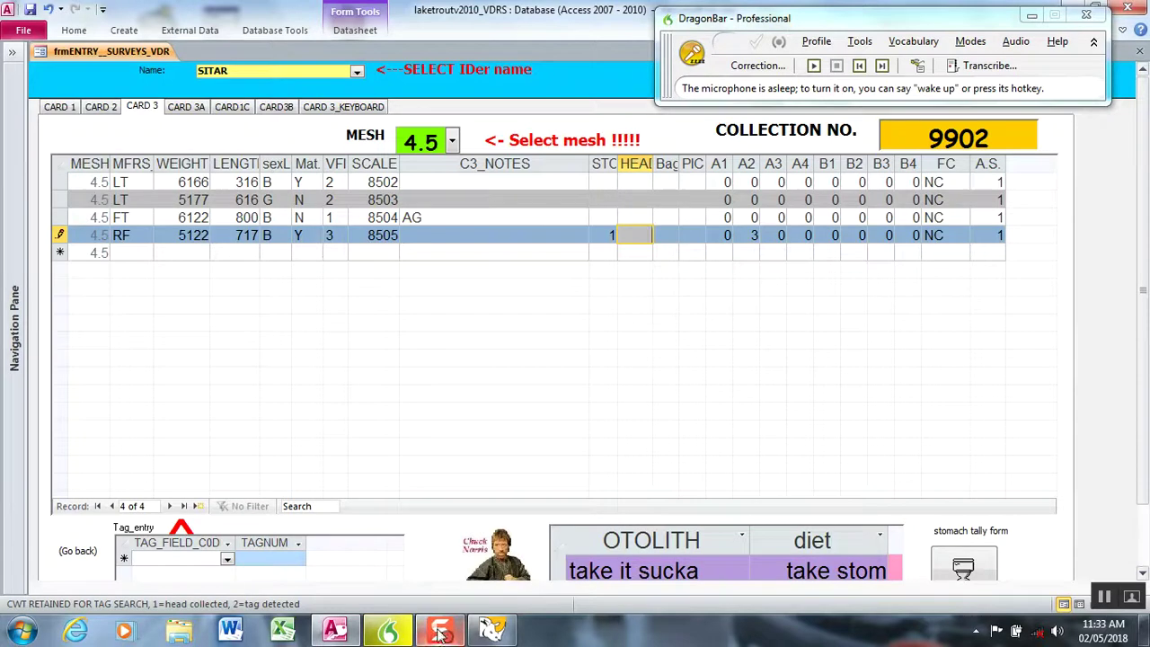
mouse_move(440, 634)
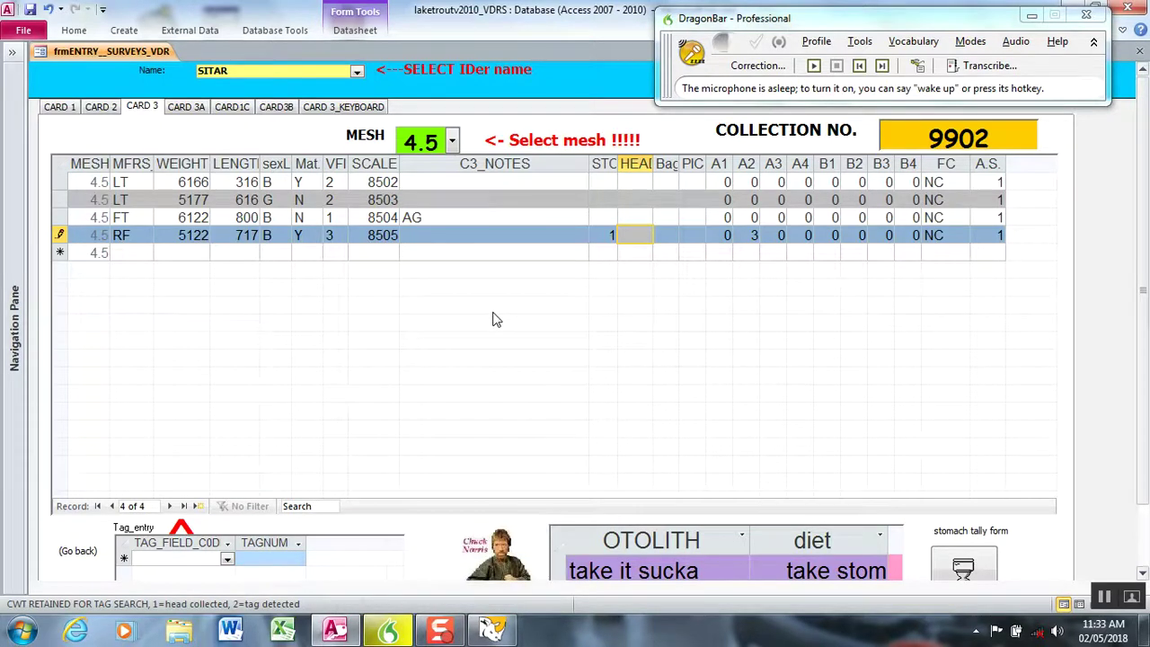